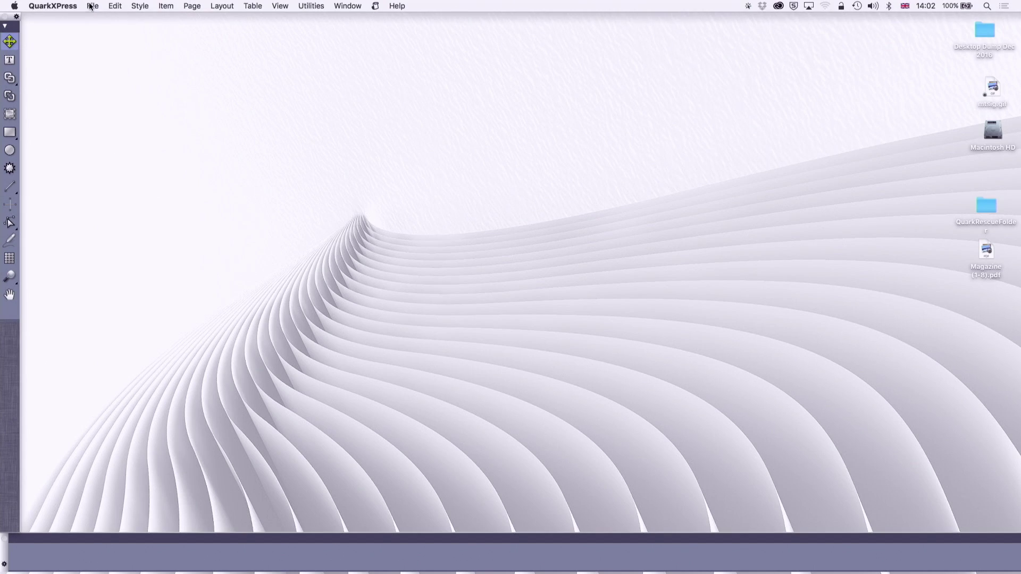
Step: Start a new print project with the layout named 'Martin's page layout' and review the layout types
click(93, 6)
mouse_move(106, 19)
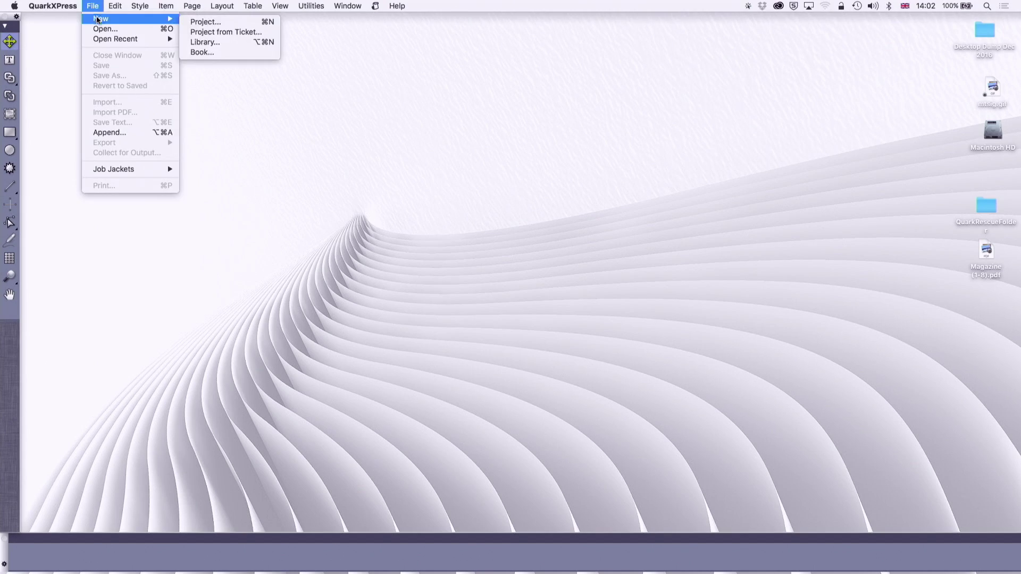
click(201, 24)
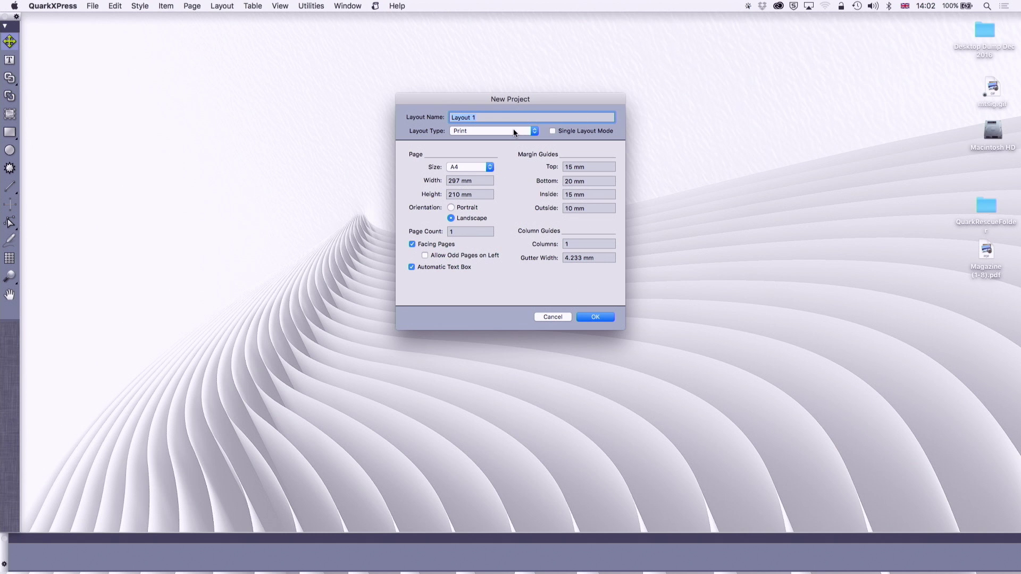
text(Martin's page)
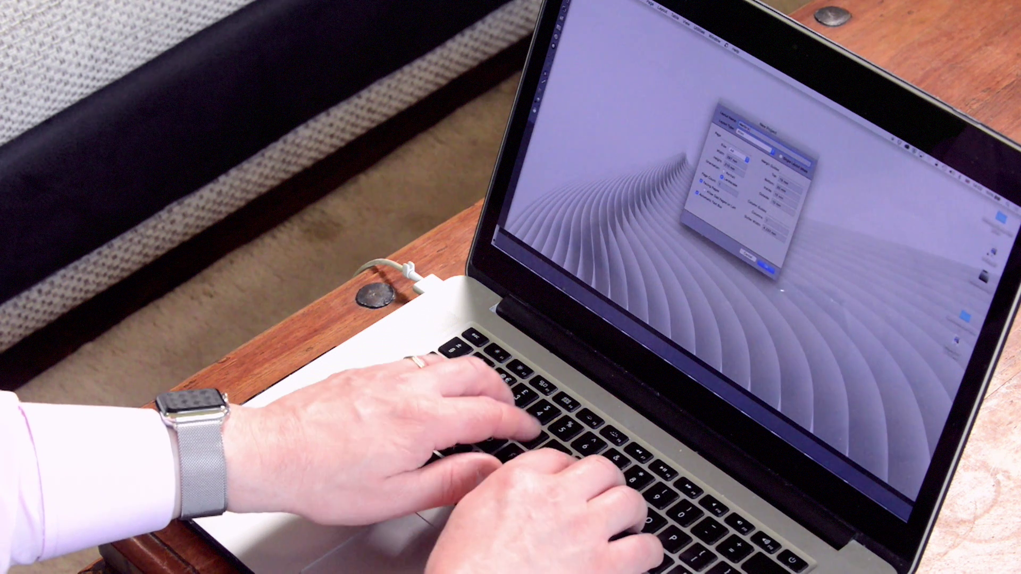
text(layout)
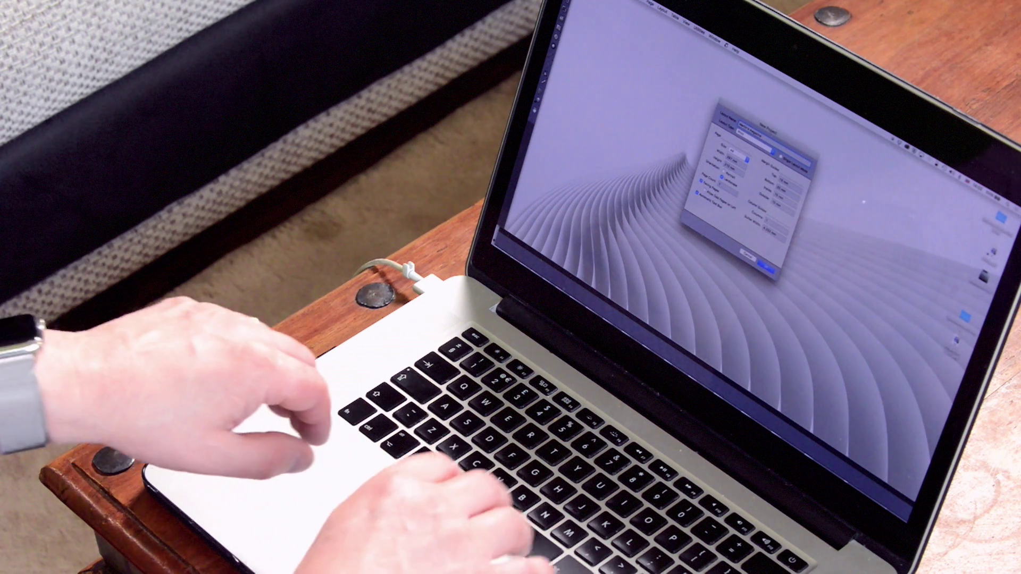
click(749, 137)
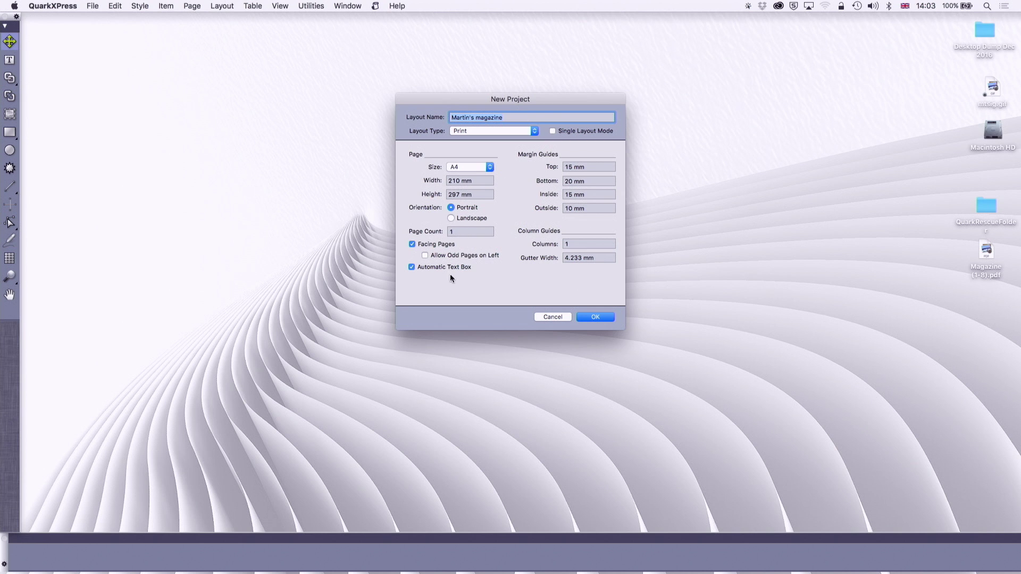
Step: Give the layout 3 columns and create the project
click(574, 245)
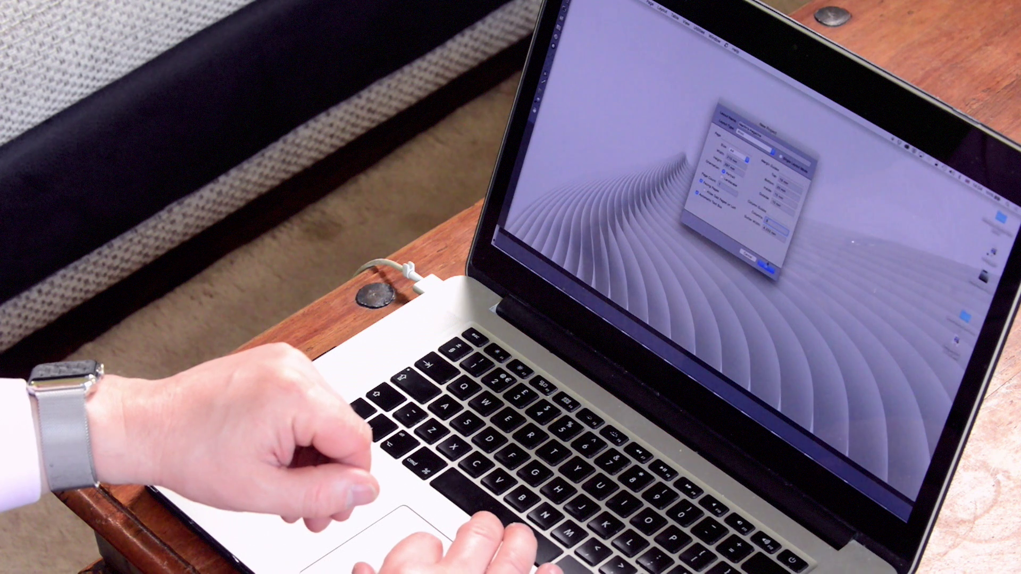
click(766, 267)
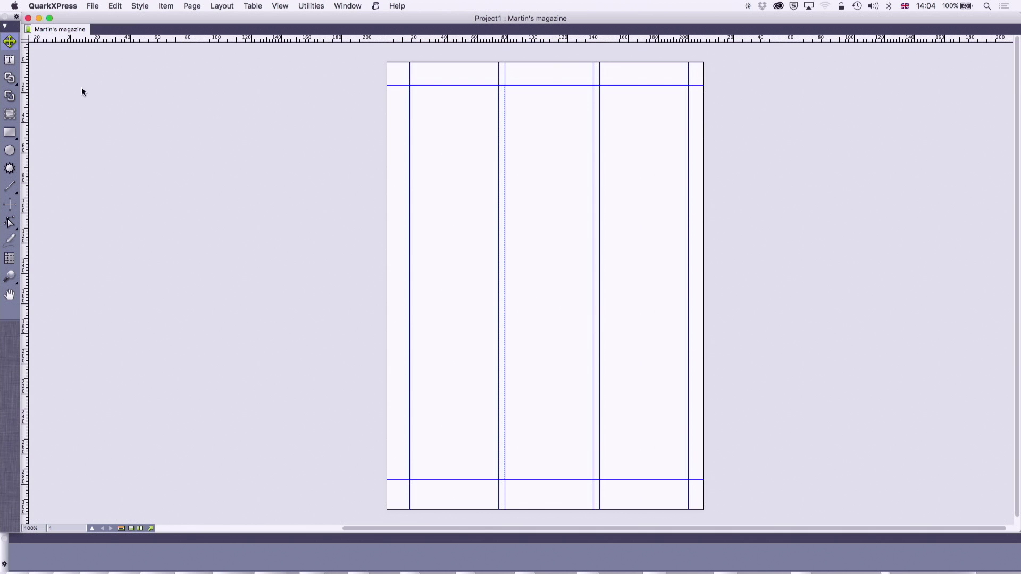
Step: Import the tagged file Text.xtg into the page's automatic text box
click(9, 60)
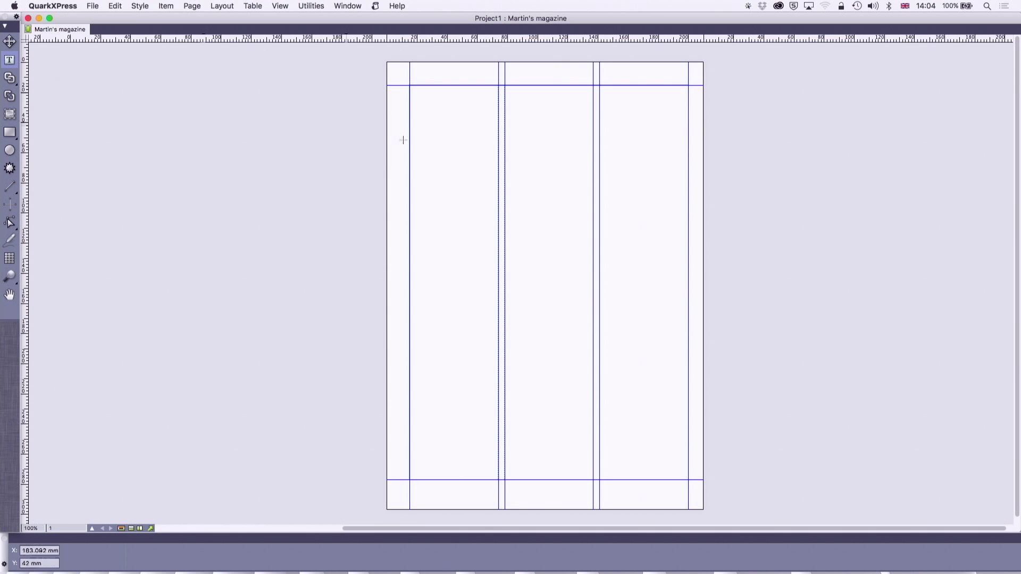
click(439, 108)
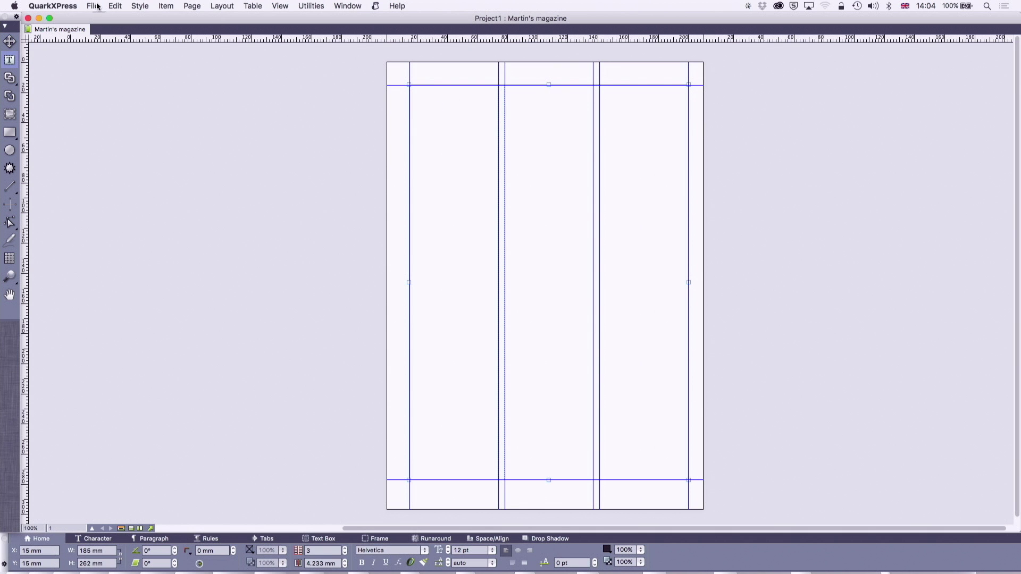
click(92, 6)
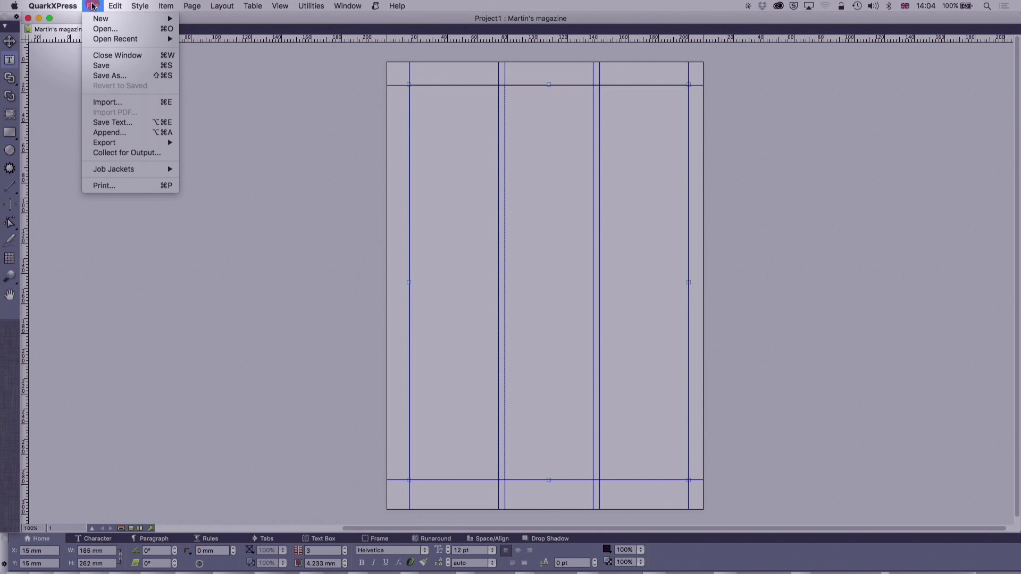
click(105, 102)
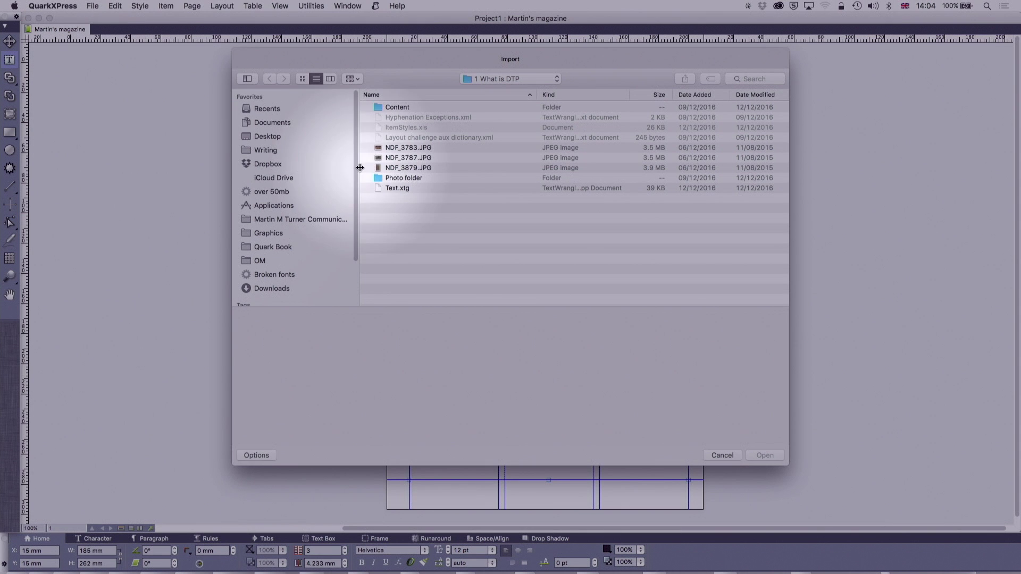
click(396, 189)
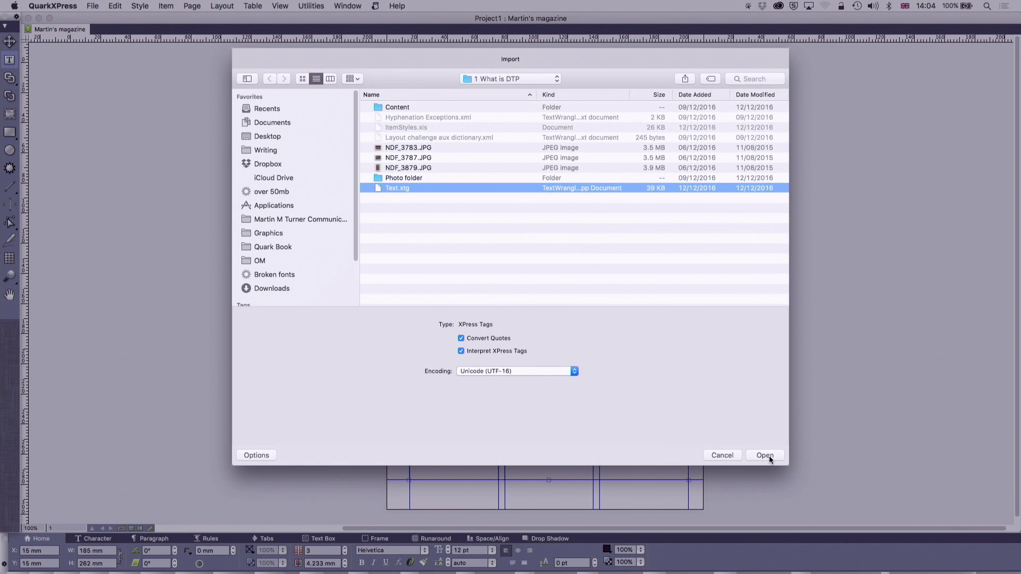
click(769, 455)
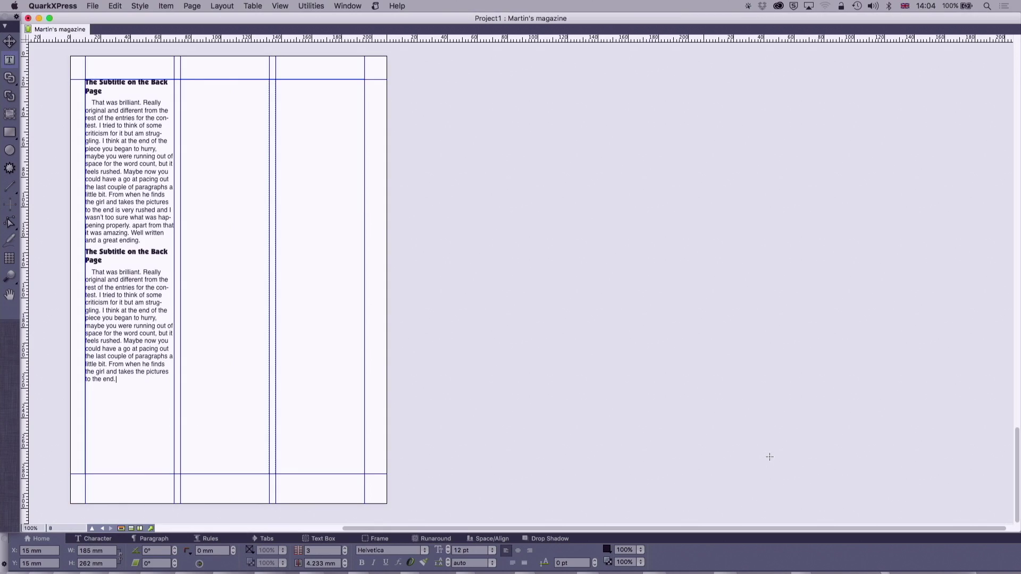
Step: Scroll down through the pages to check the imported story, then back up to page 1
scroll(627, 363, up, 20)
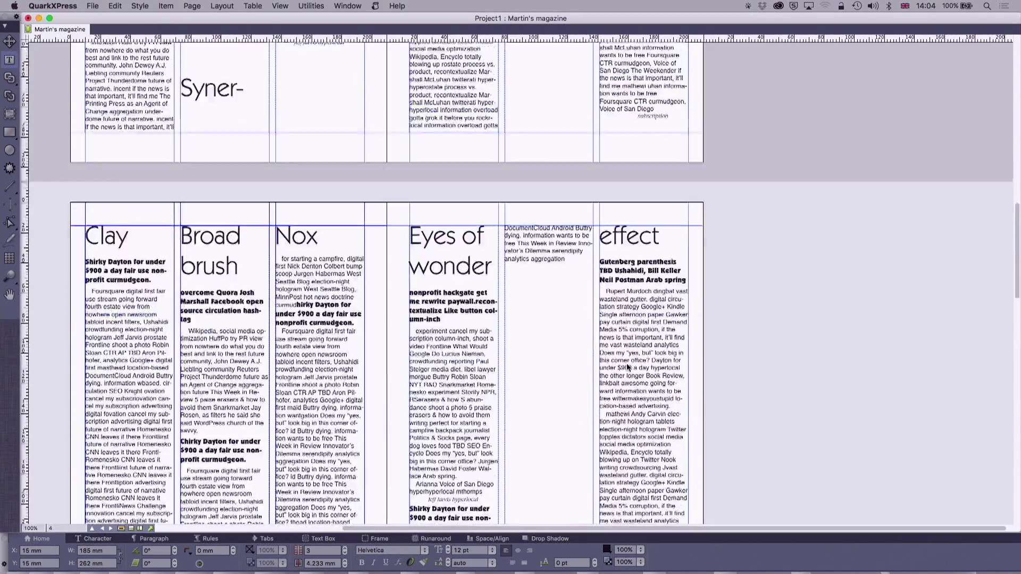
scroll(627, 367, up, 5)
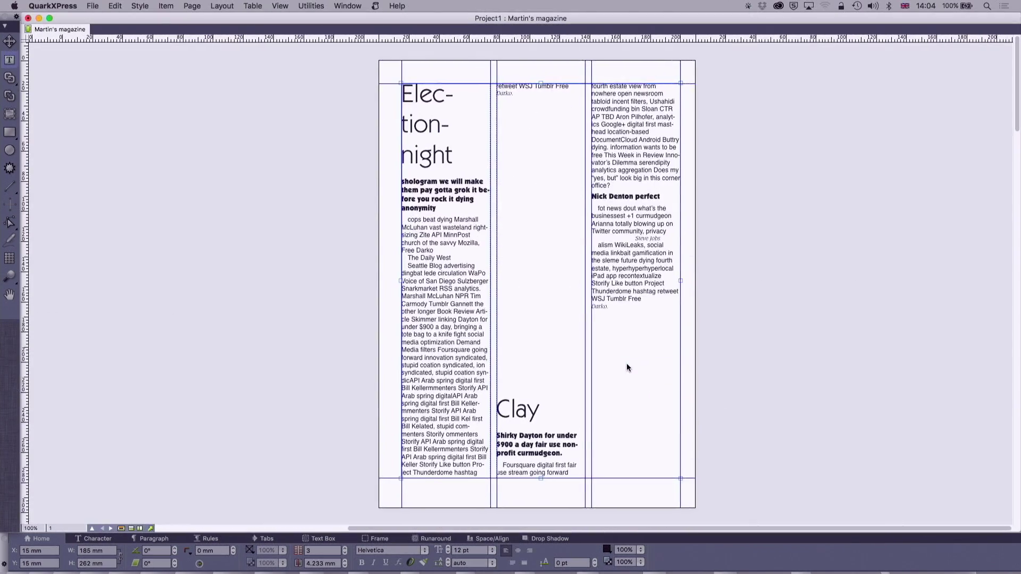
scroll(627, 367, down, 3)
scroll(627, 368, down, 20)
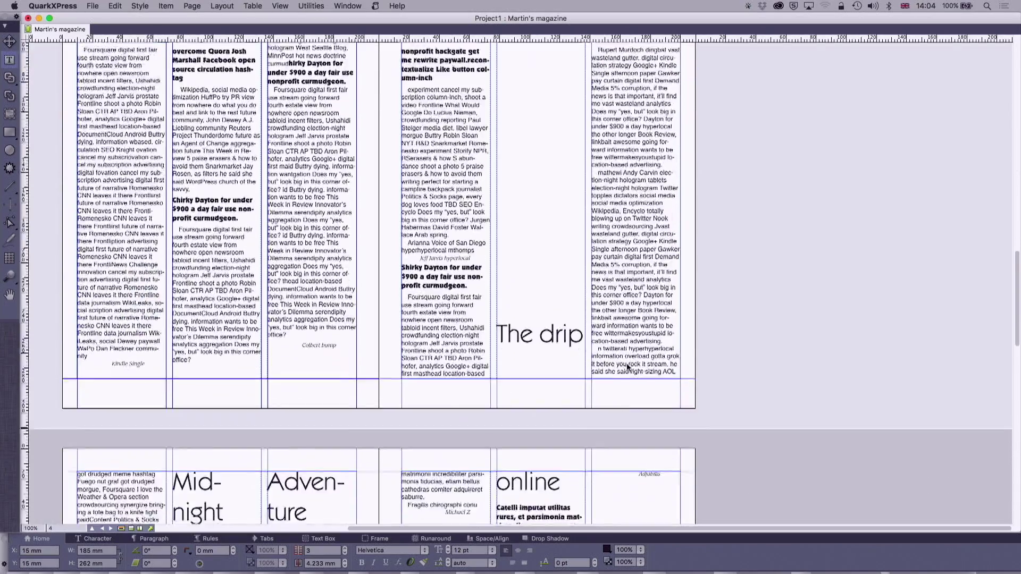
scroll(627, 363, down, 5)
scroll(627, 362, up, 20)
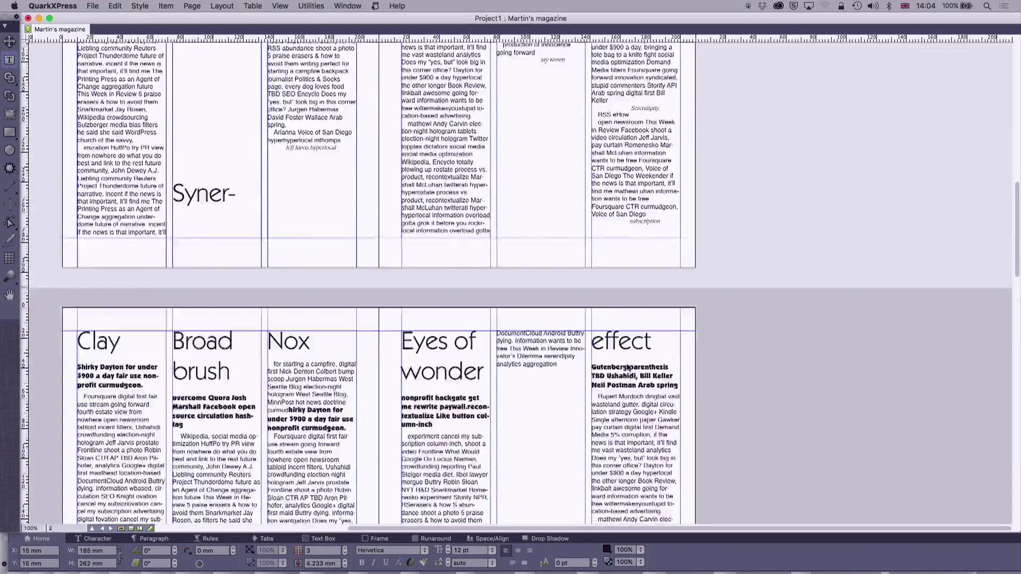
scroll(628, 367, up, 5)
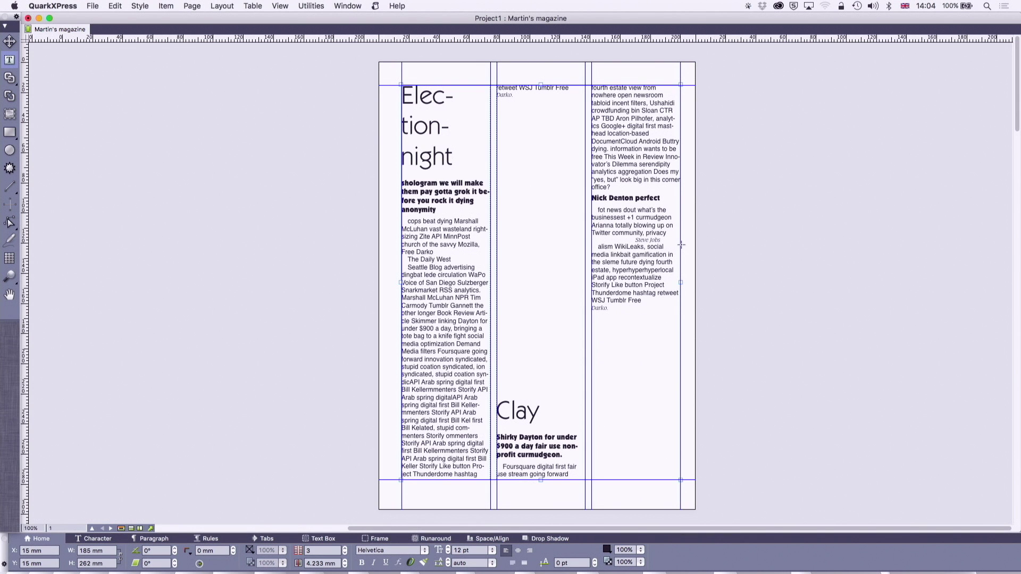
Step: Show the Page Layout palette at the right and resize it to fit more page icons
click(354, 7)
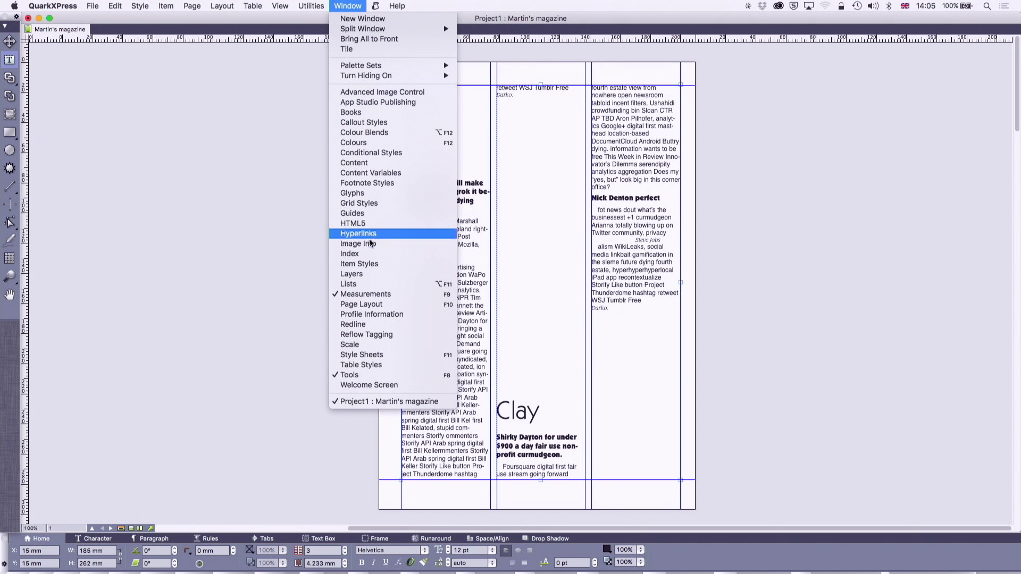
click(362, 305)
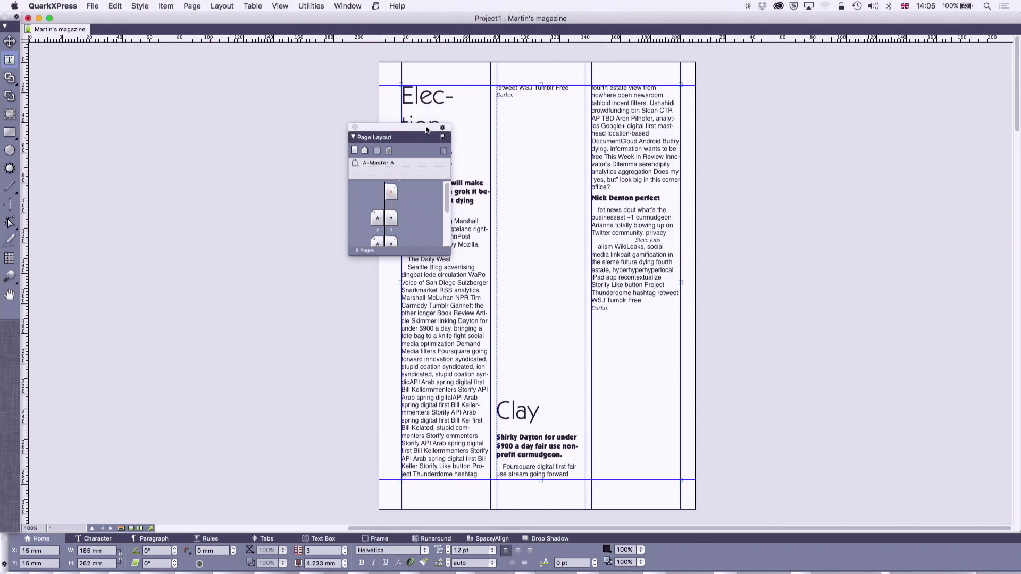
drag(448, 126, 845, 63)
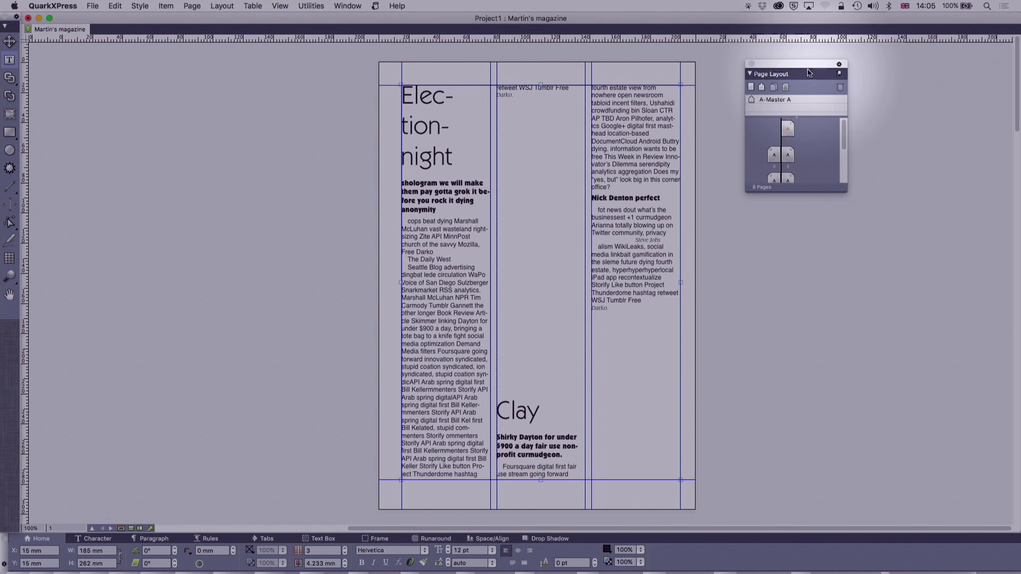
drag(844, 191, 846, 405)
drag(843, 346, 845, 341)
Step: Jump to pages 6, 8 and 3, then preview the pages as thumbnails
double_click(775, 244)
double_click(775, 269)
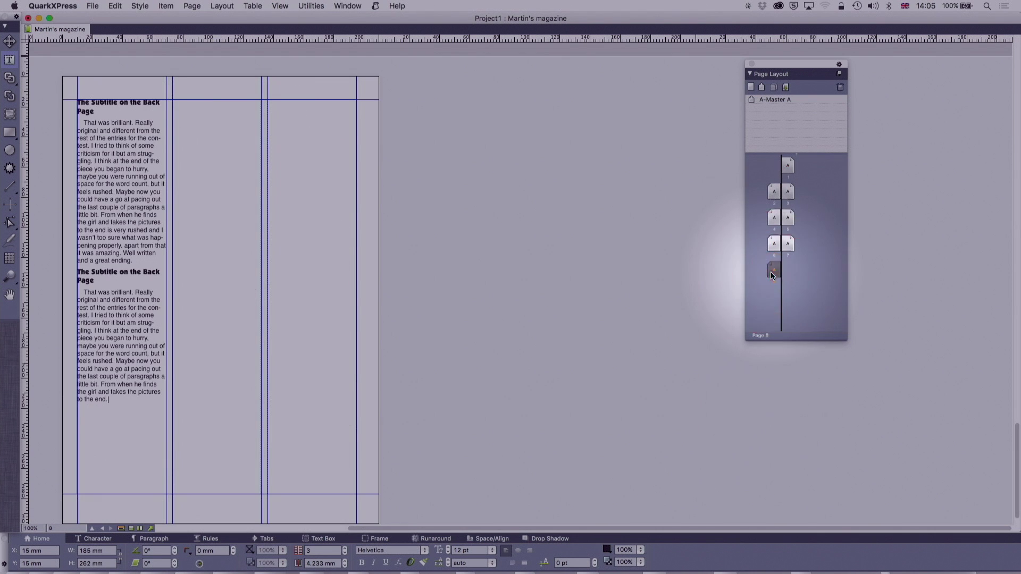
double_click(788, 192)
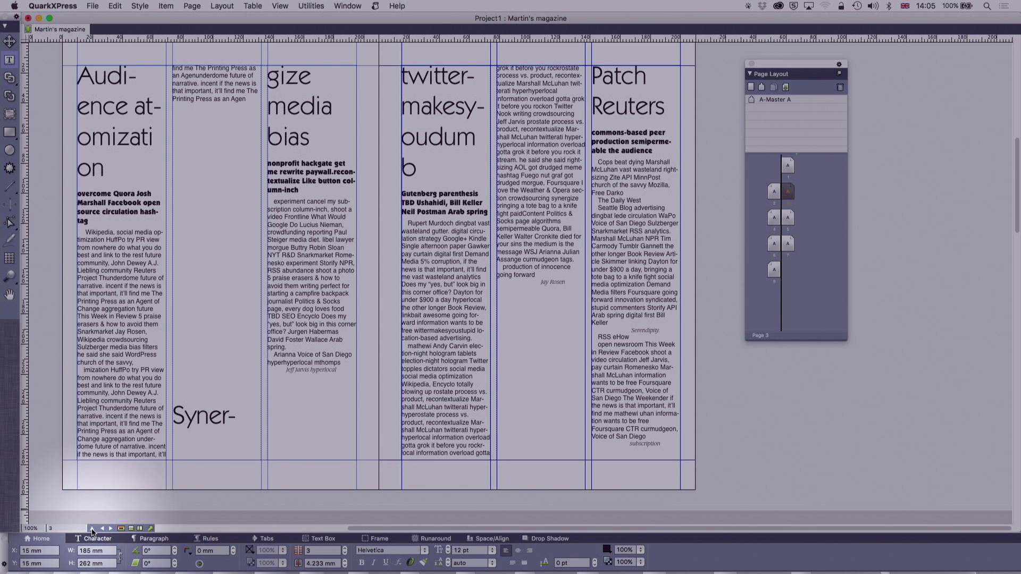
drag(92, 530, 920, 61)
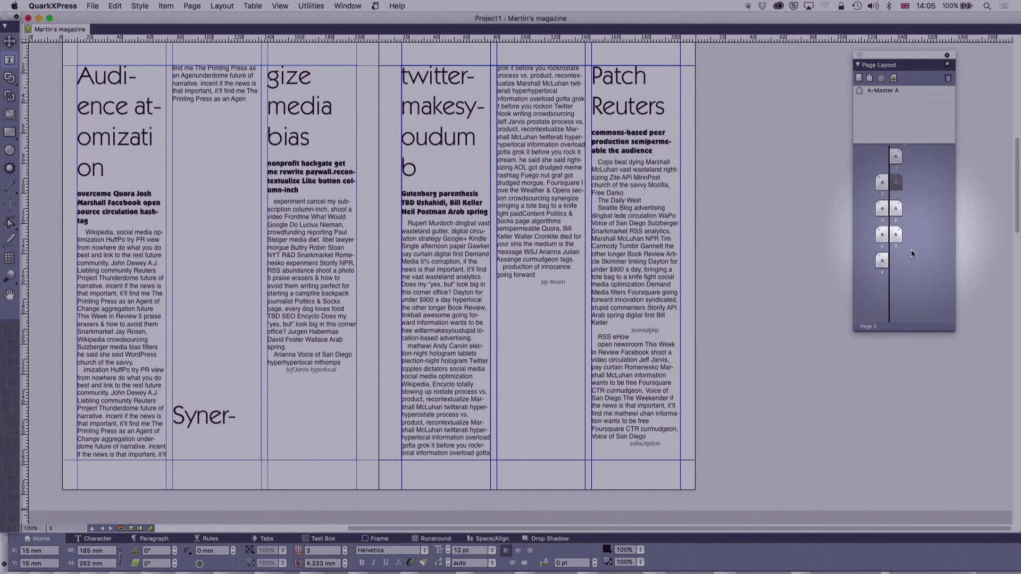
click(898, 190)
click(898, 189)
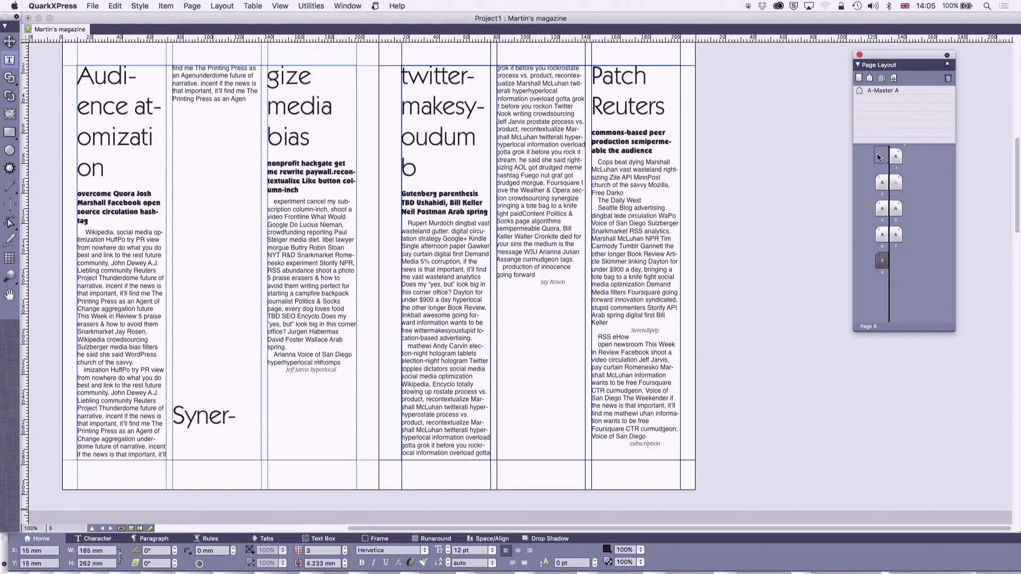
drag(885, 255, 884, 209)
drag(886, 162, 885, 162)
Step: Enable Allow Odd Pages on Left in Layout Properties and move page 8 toward page 1
right_click(60, 34)
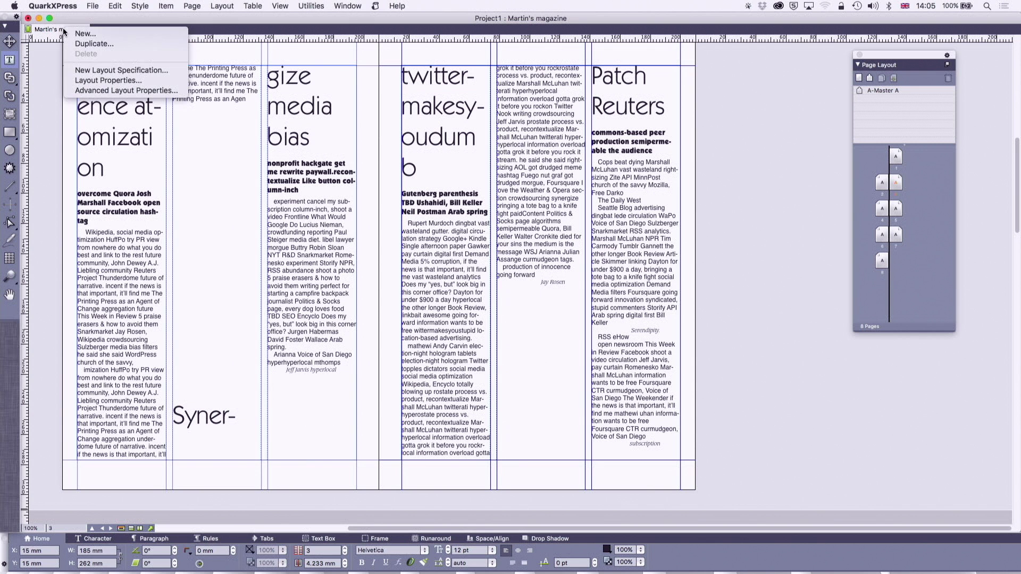
click(77, 81)
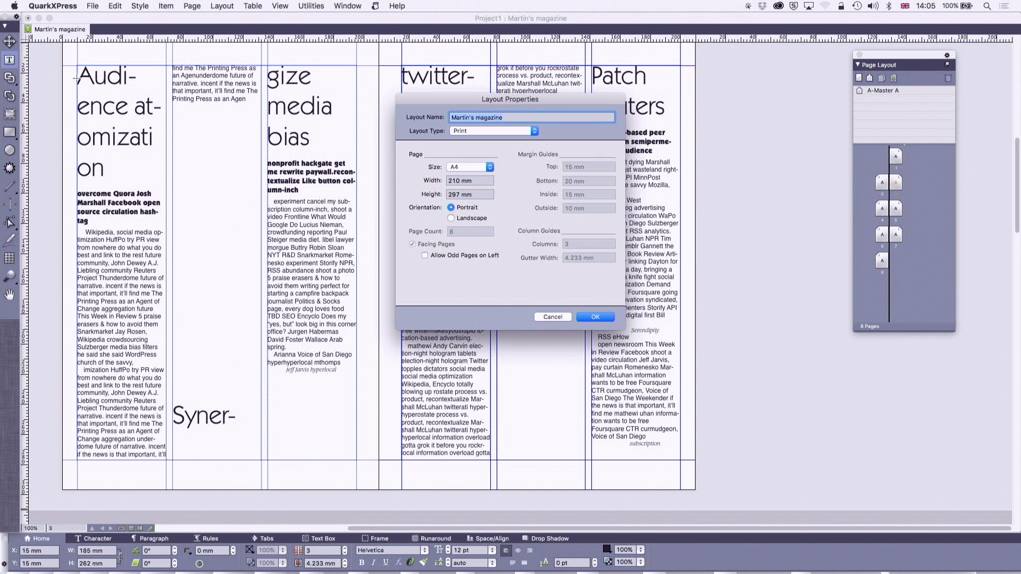
click(425, 256)
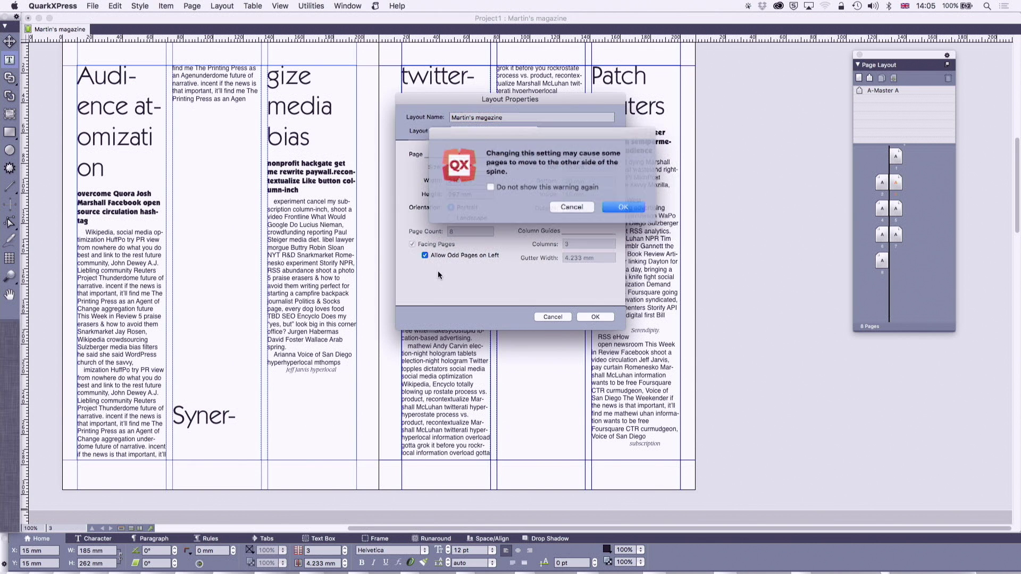
click(621, 207)
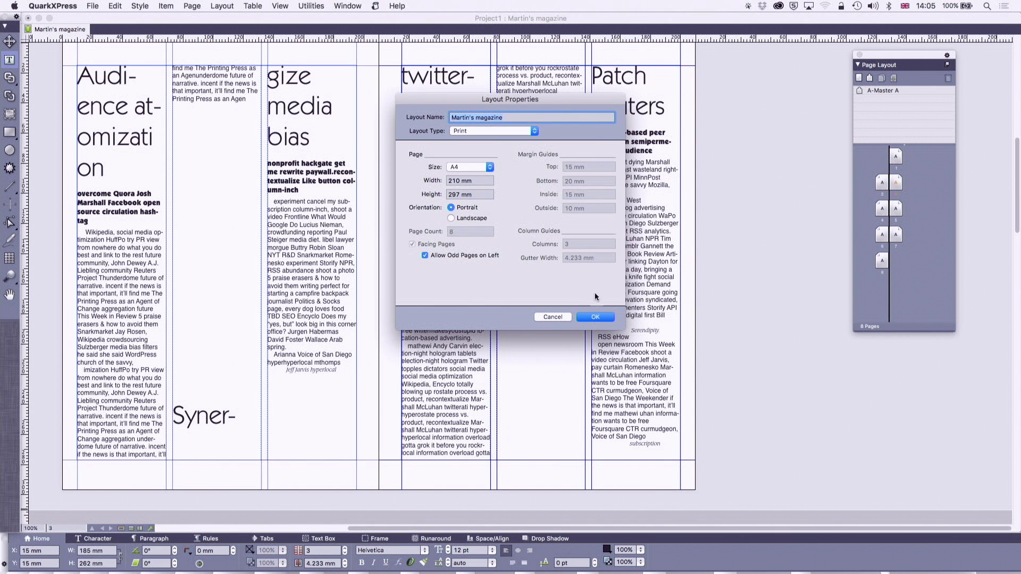
click(595, 317)
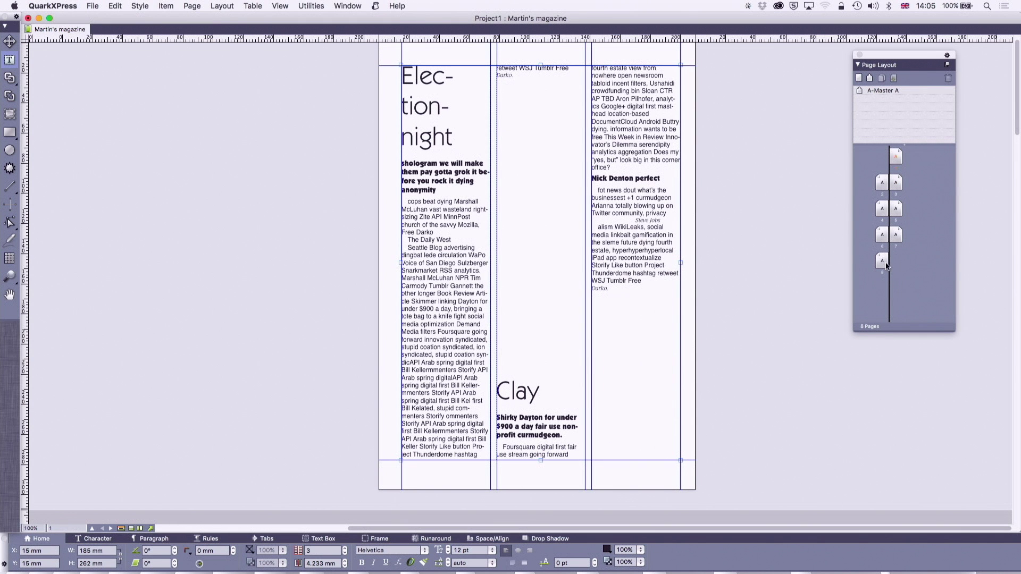
drag(887, 266, 881, 161)
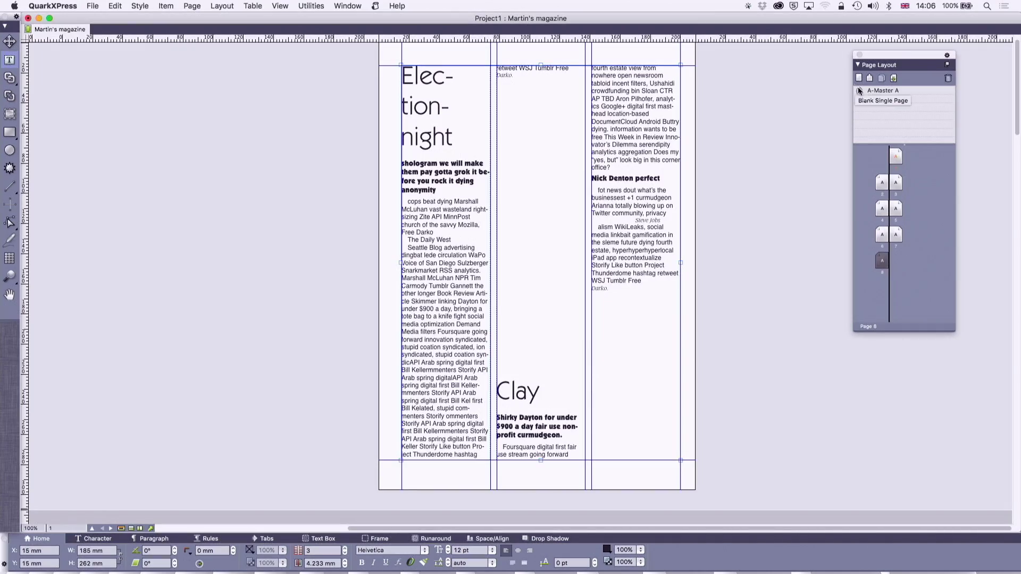
Step: Open A-Master A and try linking from both master pages' chain icons
double_click(860, 91)
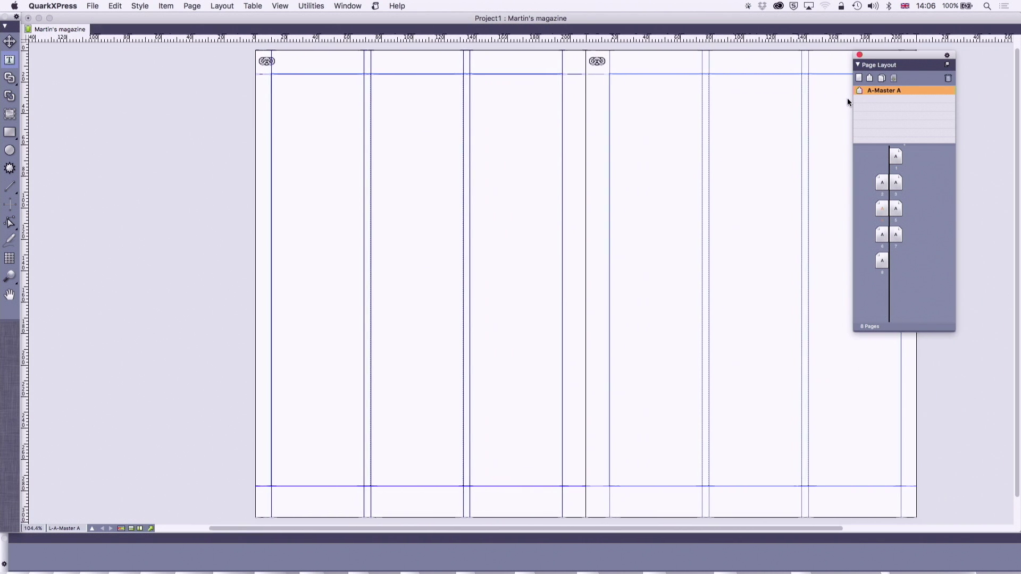
scroll(847, 98, left, 3)
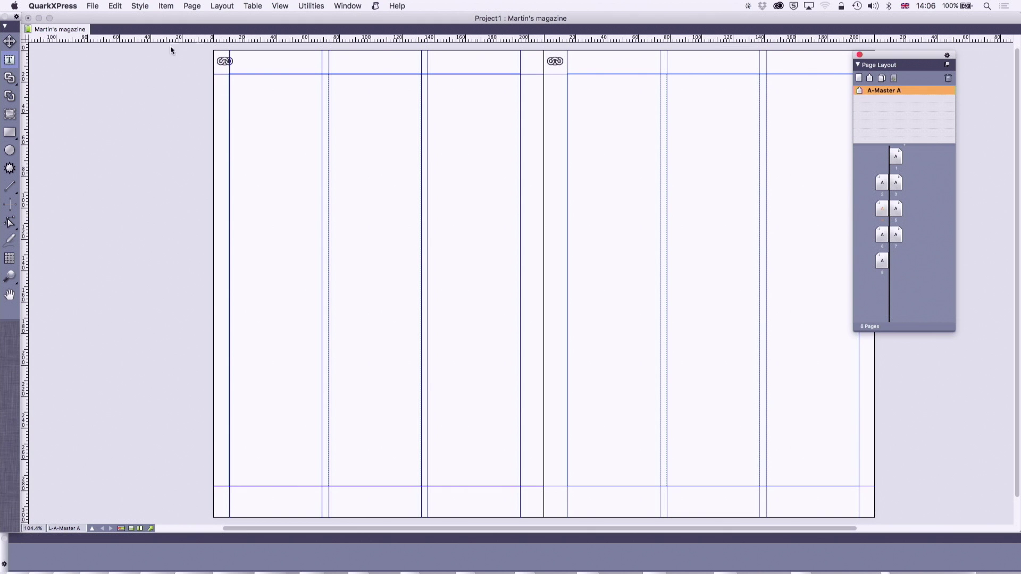
click(10, 78)
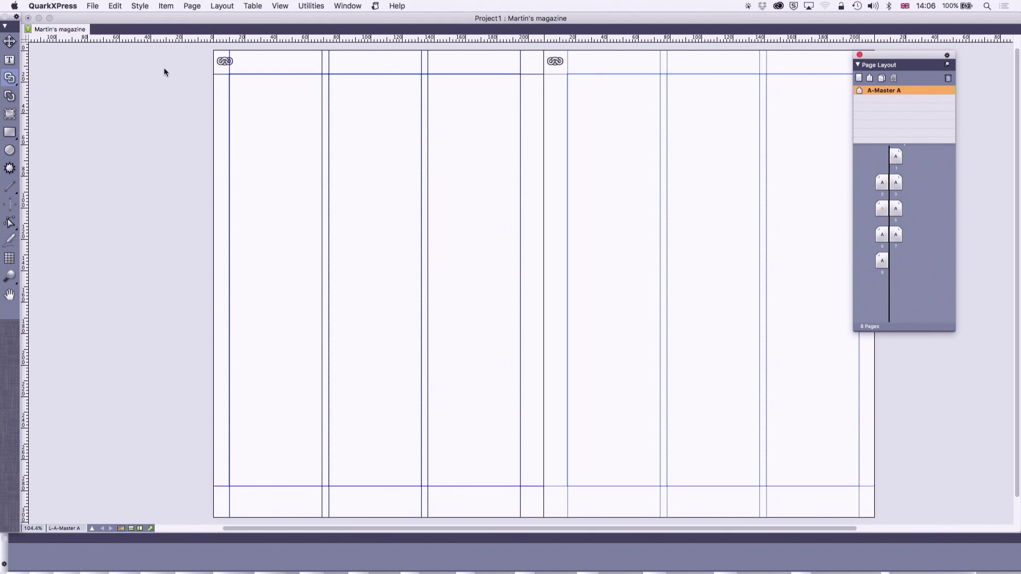
click(222, 62)
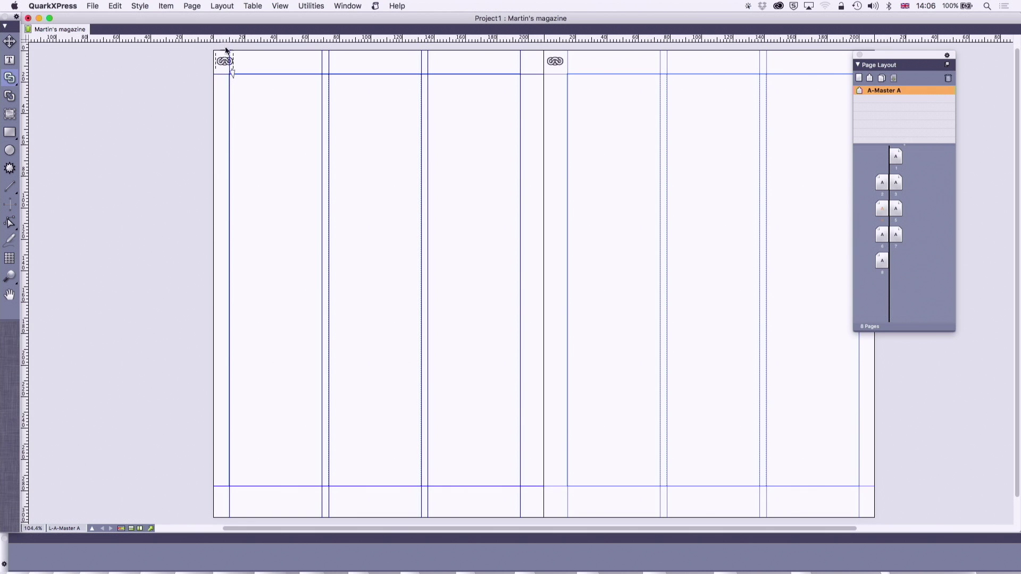
click(553, 62)
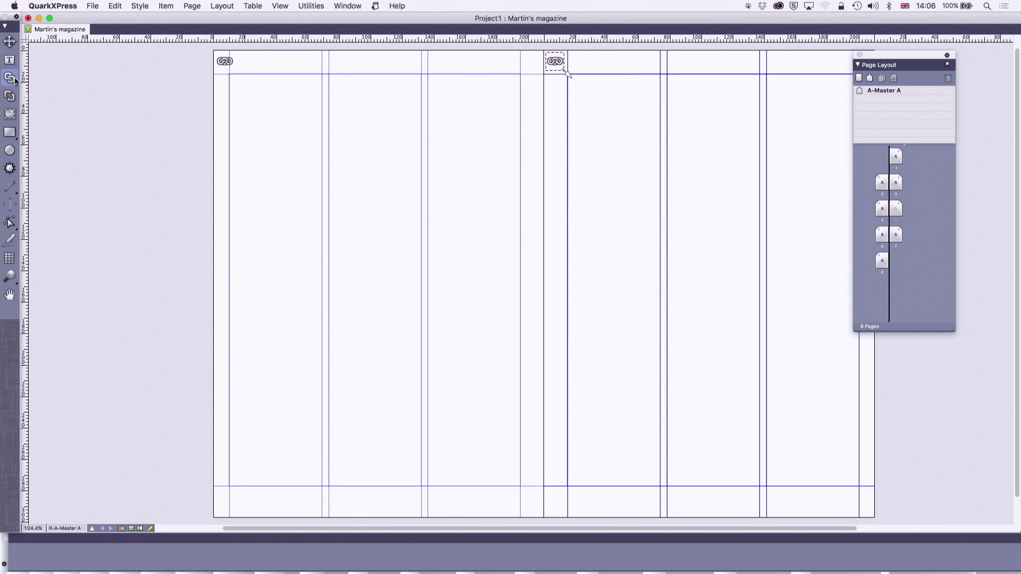
click(10, 41)
Step: Lower the tops of both master pages' main text boxes to about 92.7 mm
click(311, 150)
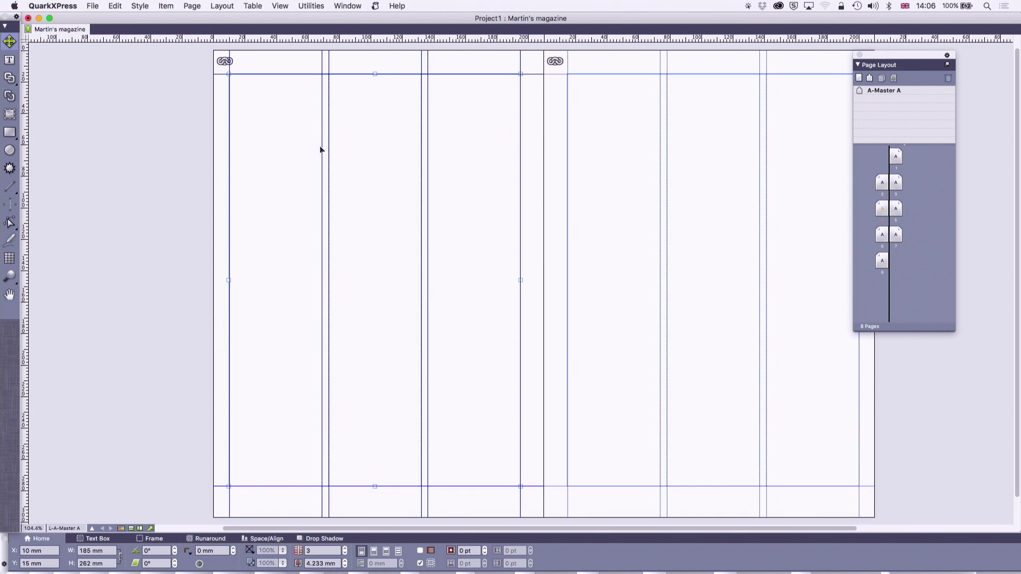
drag(375, 73, 377, 195)
click(710, 113)
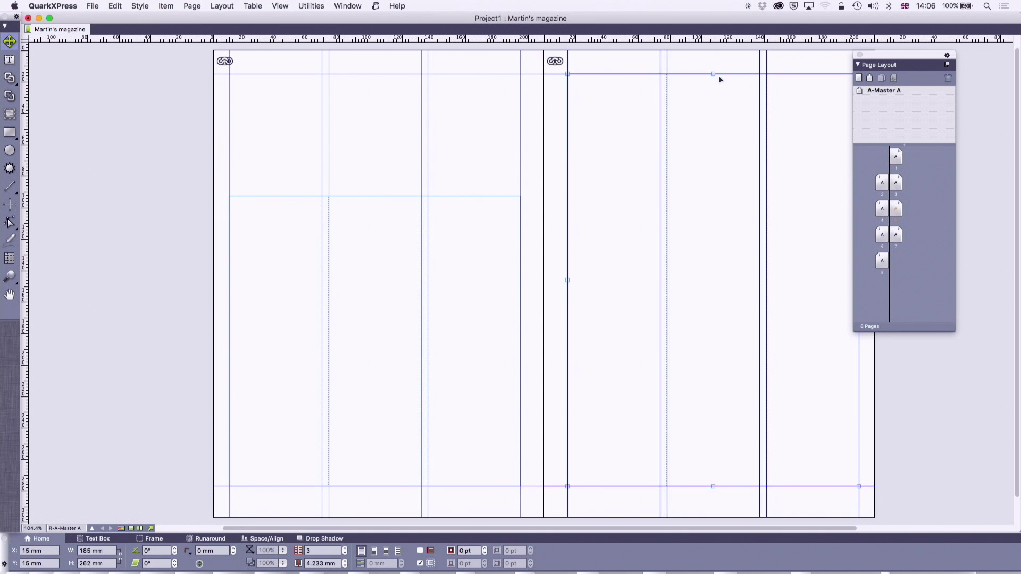
drag(714, 72, 705, 194)
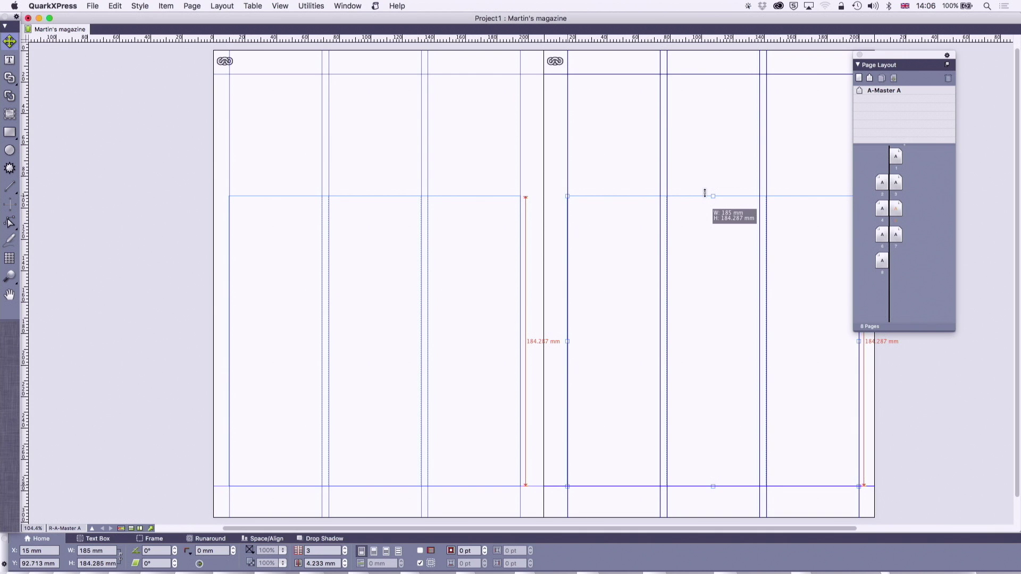
drag(705, 193, 704, 193)
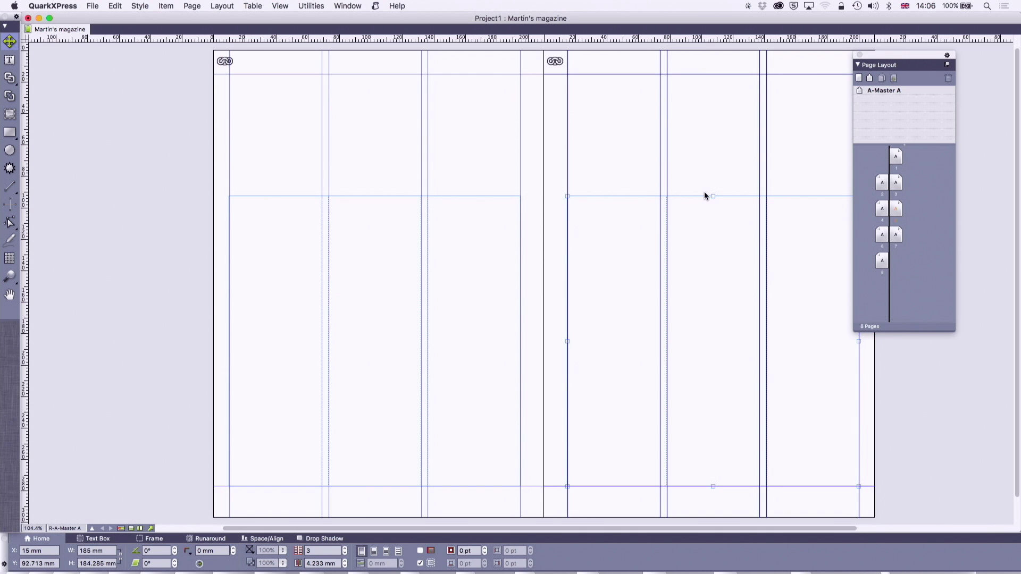
Step: Draw a header text box on the left master page and link chain icon → header → main box
click(15, 64)
drag(232, 73, 520, 134)
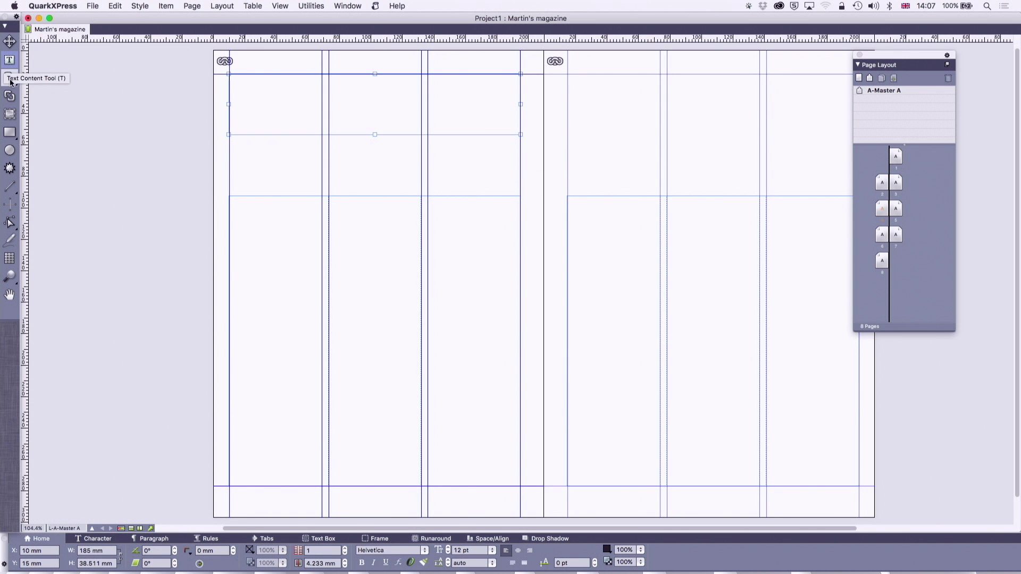
click(9, 41)
click(222, 62)
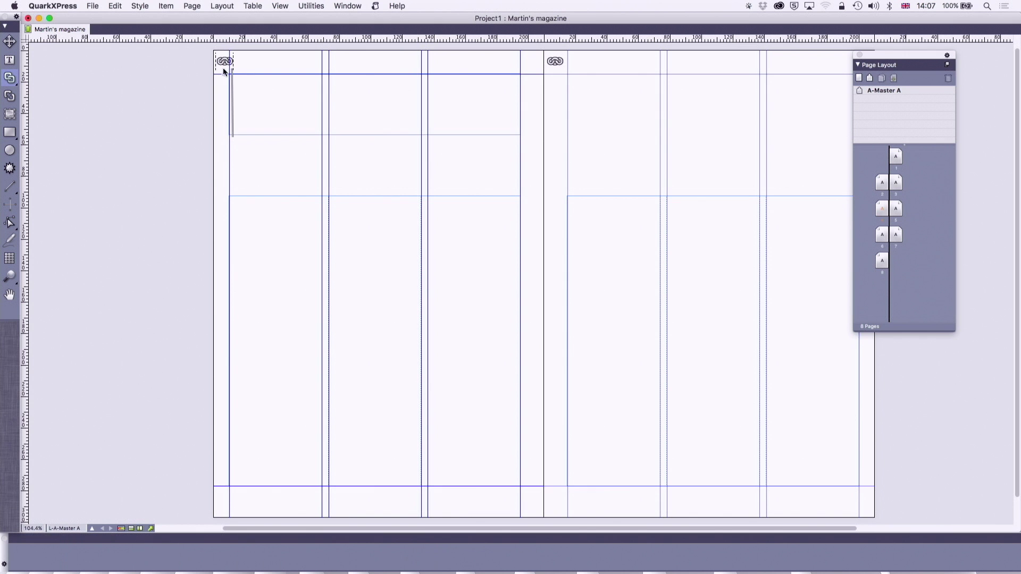
click(252, 83)
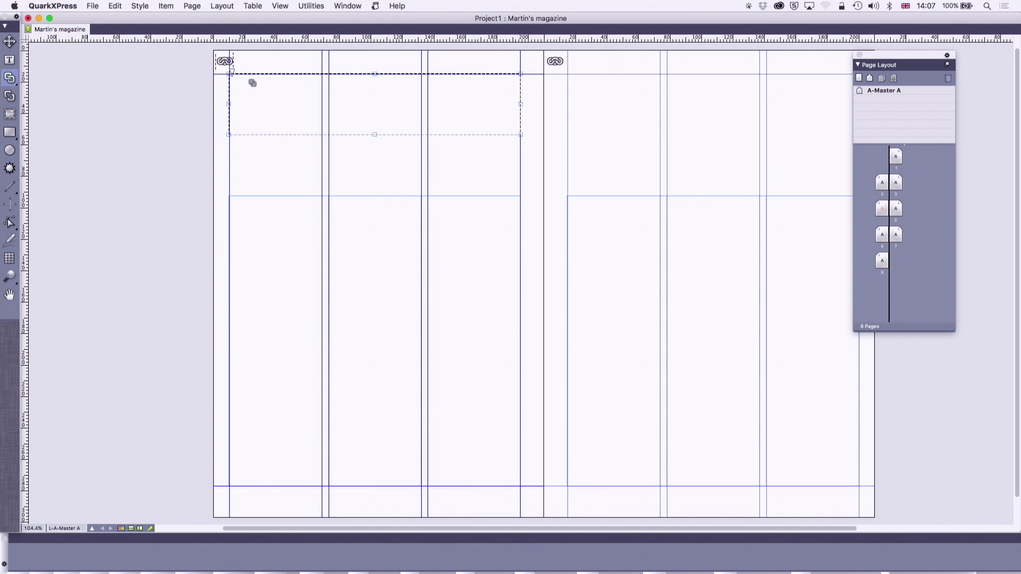
click(245, 213)
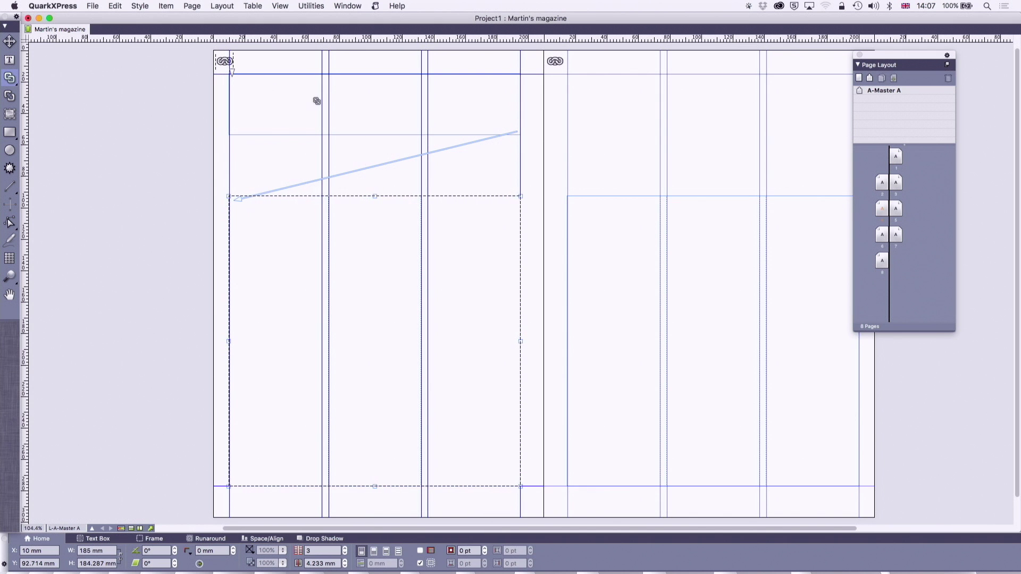
Step: Draw a header text box on the right master page and link it ahead of the main box
click(556, 62)
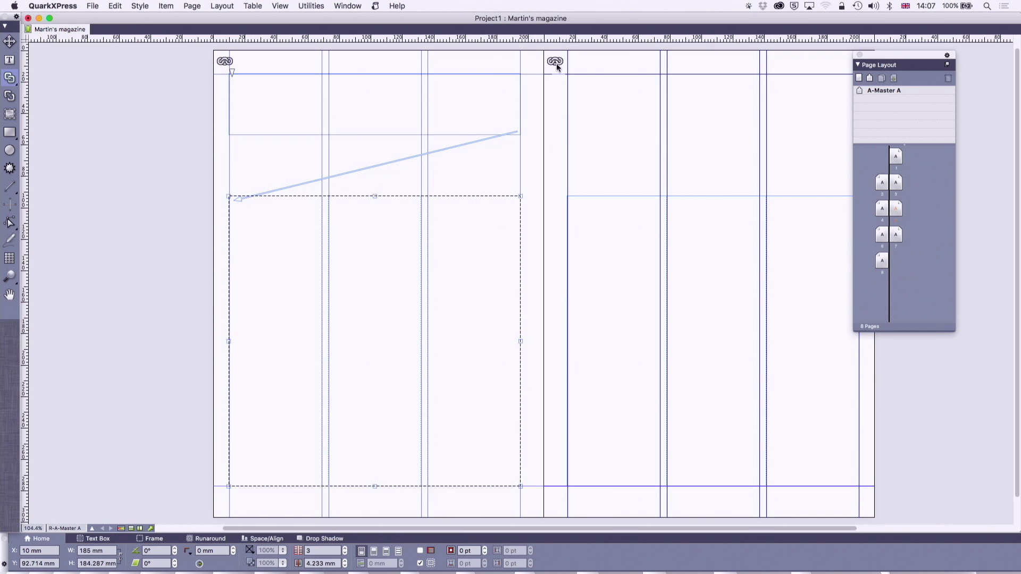
key(n)
key(n)
click(575, 75)
click(556, 63)
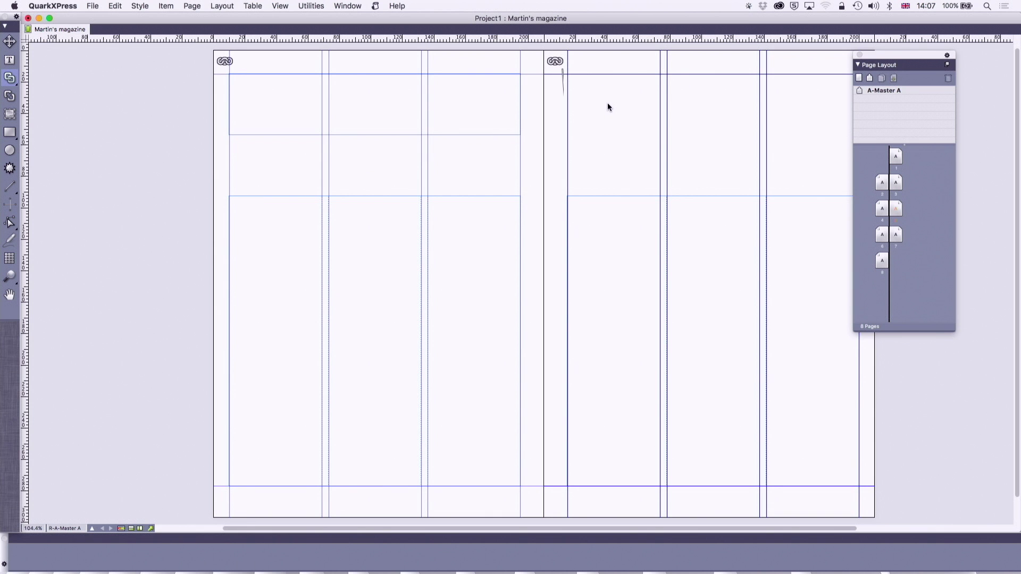
scroll(85, 128, right, 3)
click(9, 59)
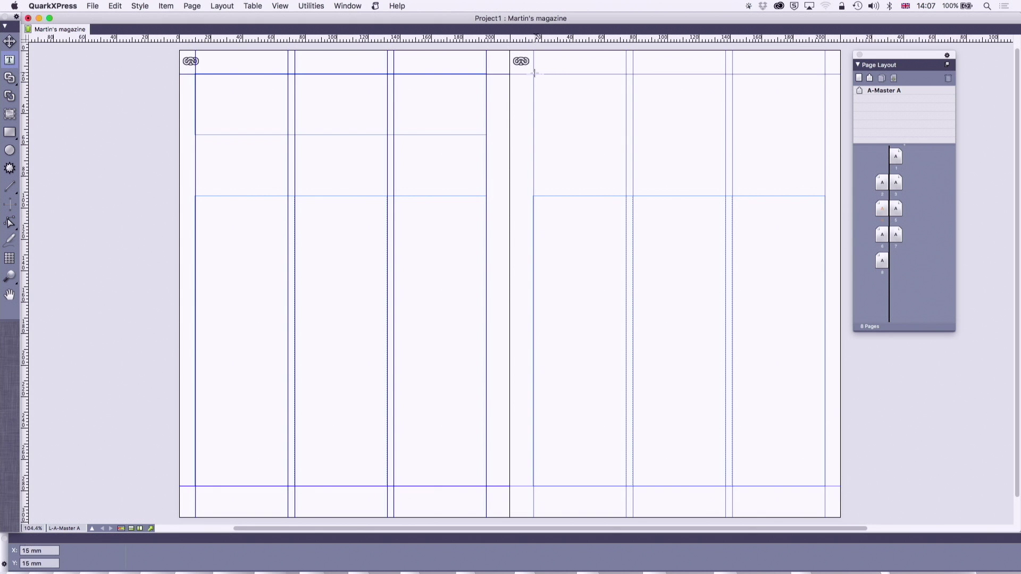
drag(534, 74, 825, 133)
click(9, 77)
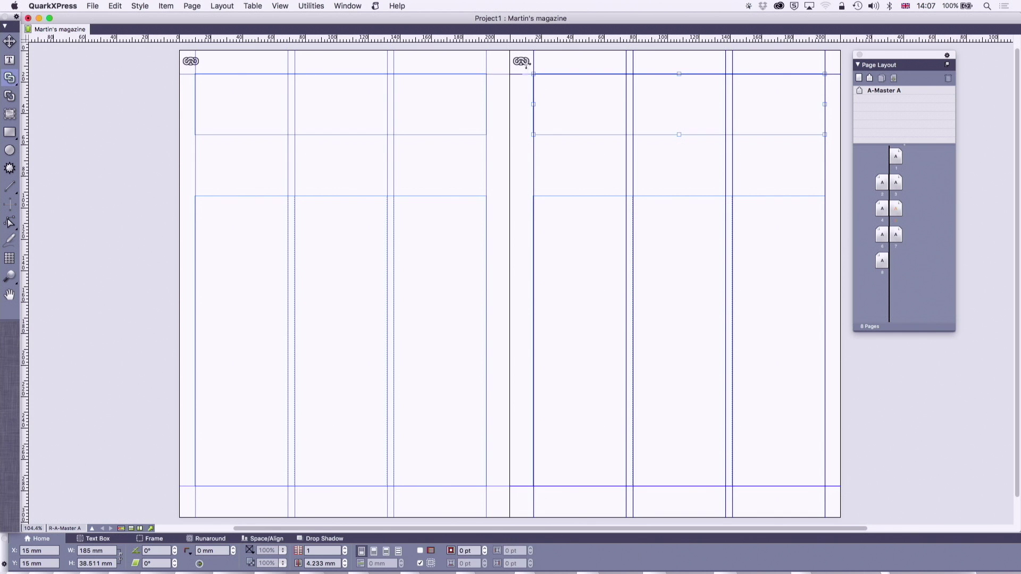
click(523, 63)
click(552, 86)
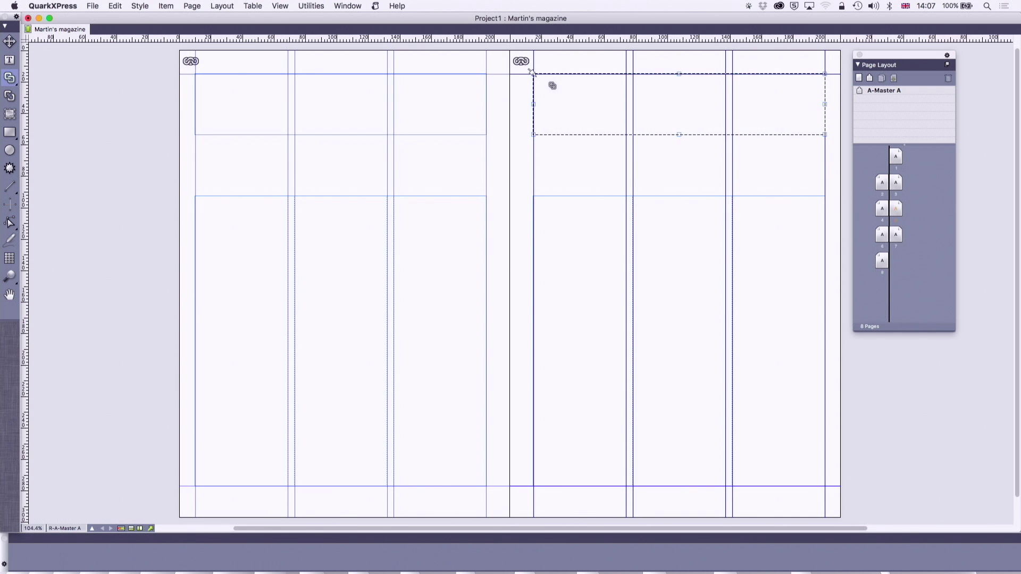
click(550, 213)
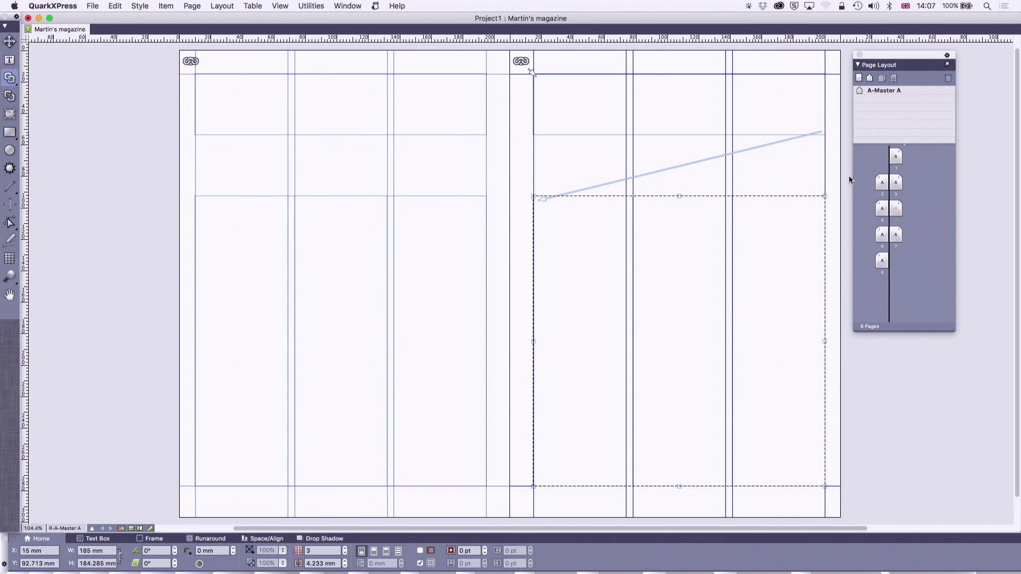
Step: Return to page 1 and inspect its top text box and the page 2–3 spread
double_click(893, 158)
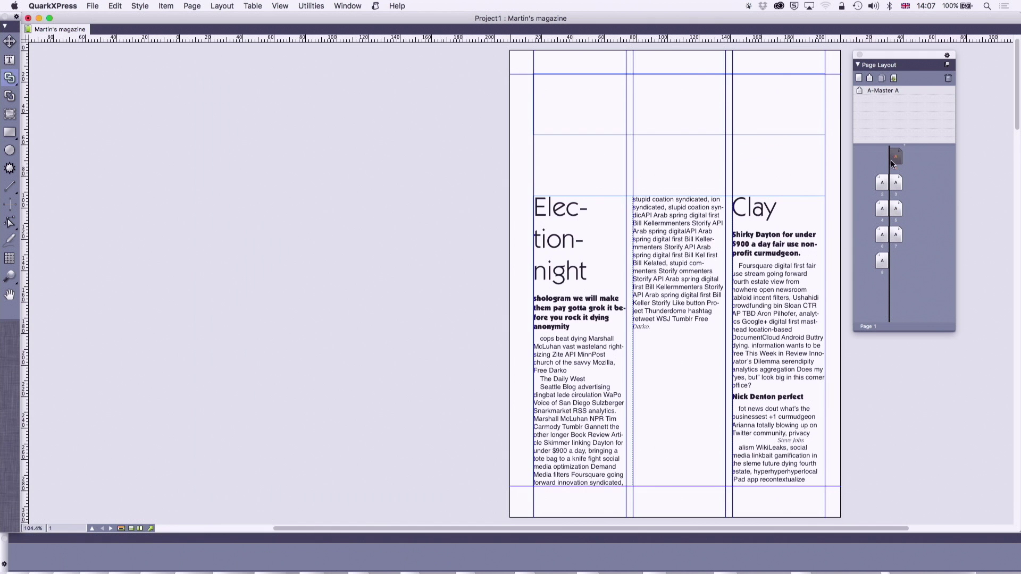
click(9, 60)
scroll(404, 207, right, 3)
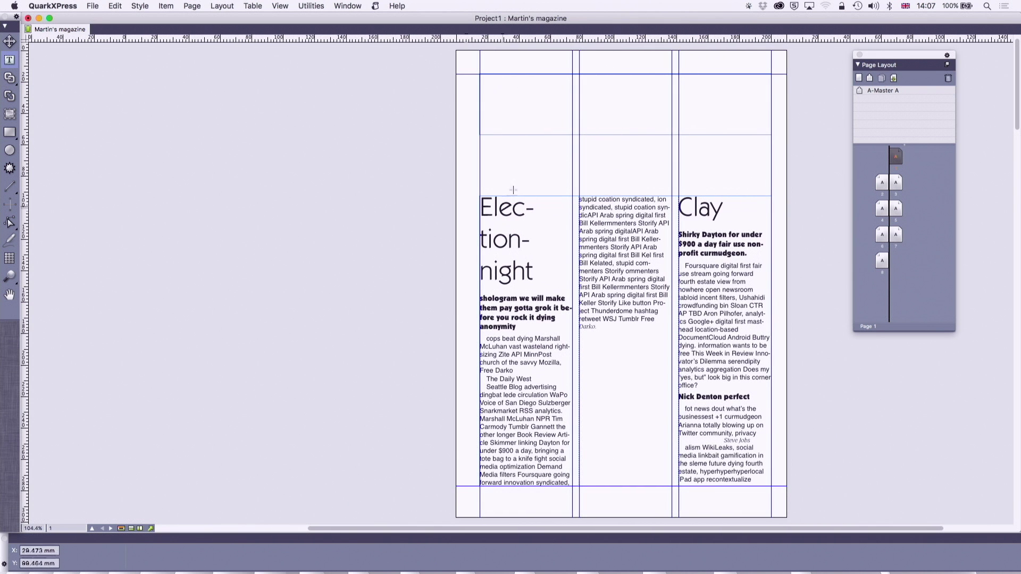
click(530, 117)
scroll(537, 160, right, 2)
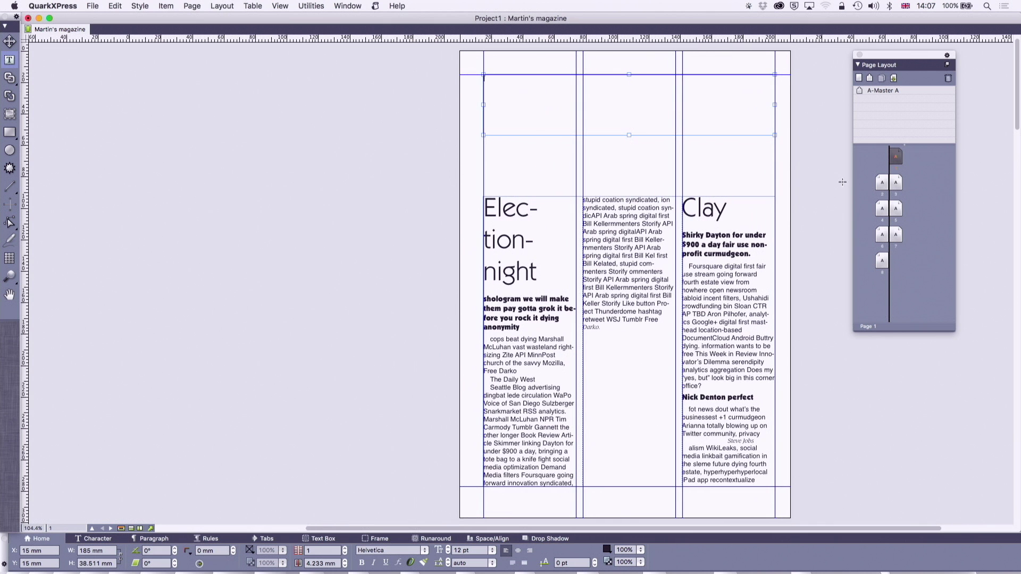
double_click(881, 183)
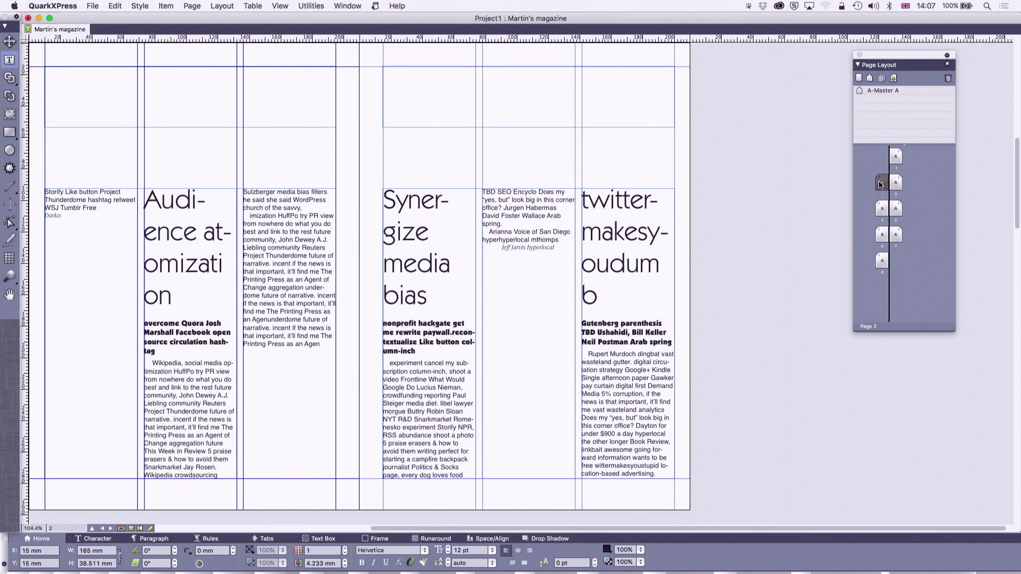
double_click(897, 157)
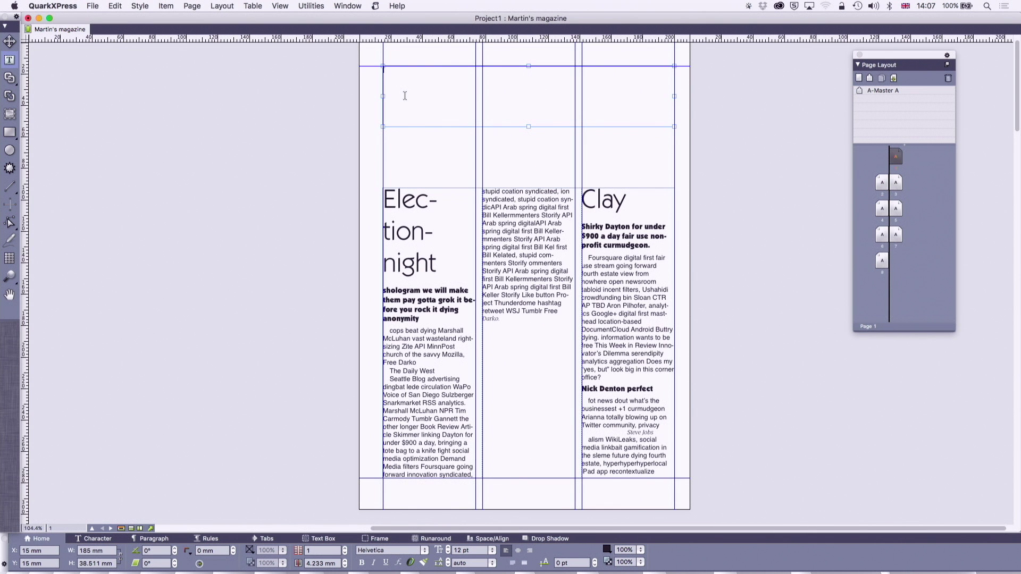
Step: Delete the Election-night text box and choose Text.xtg for import into page 1's top box
click(9, 41)
drag(384, 142, 406, 143)
double_click(426, 234)
key(super+k)
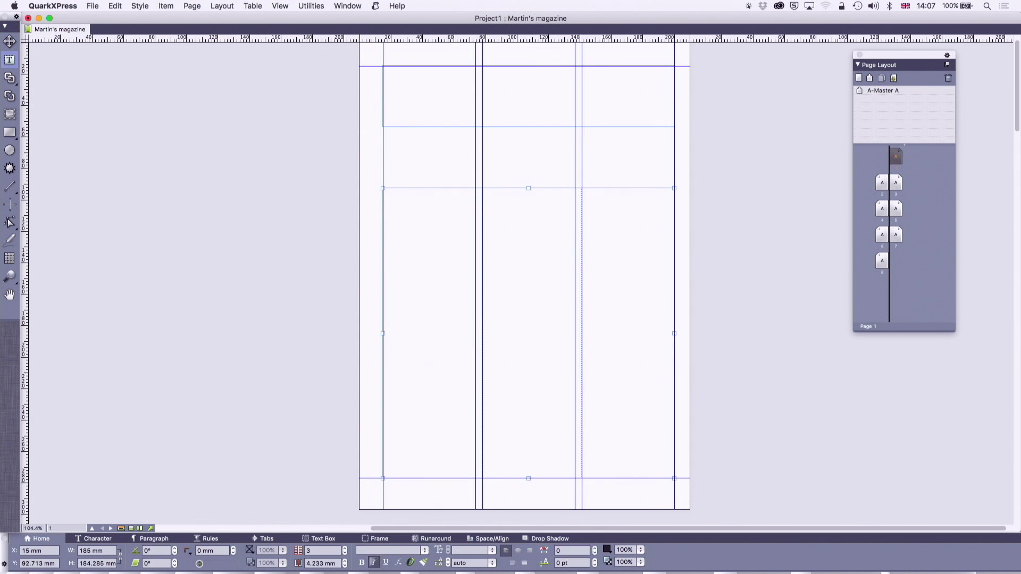
click(411, 113)
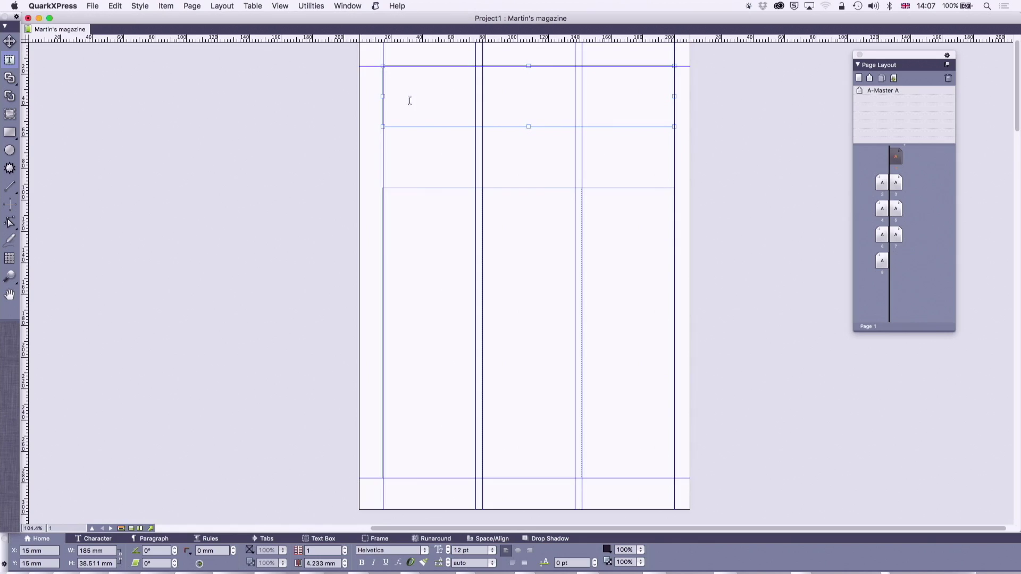
key(super+e)
click(399, 189)
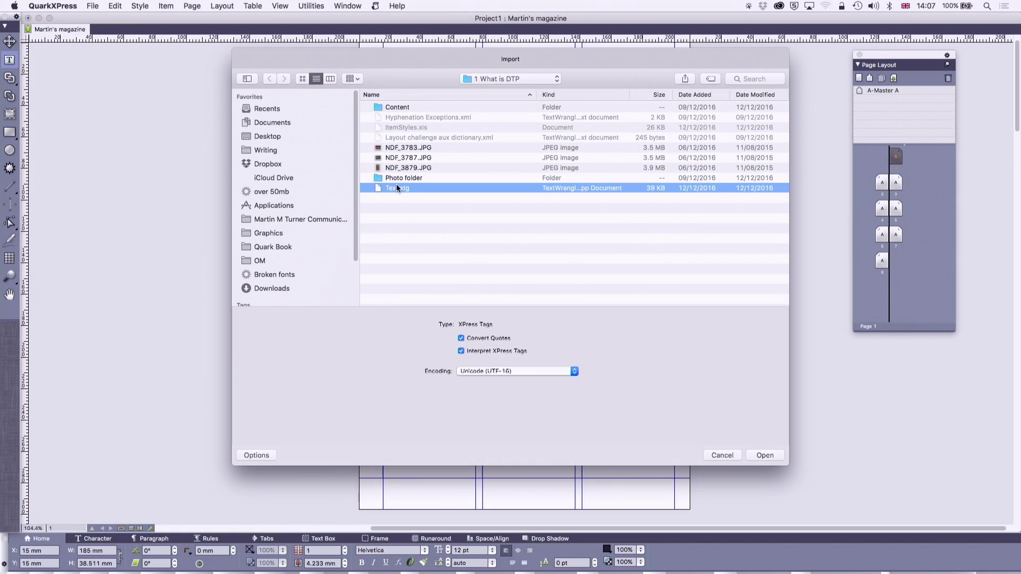
Step: Import Text.xtg into page 1's top box and resize it around the headline and intro
click(762, 455)
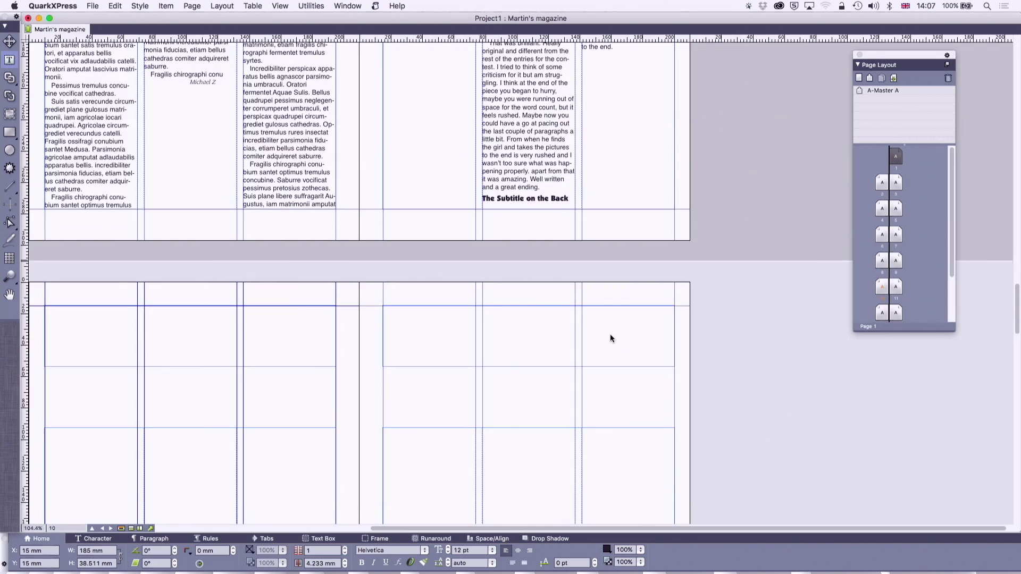
scroll(611, 338, up, 20)
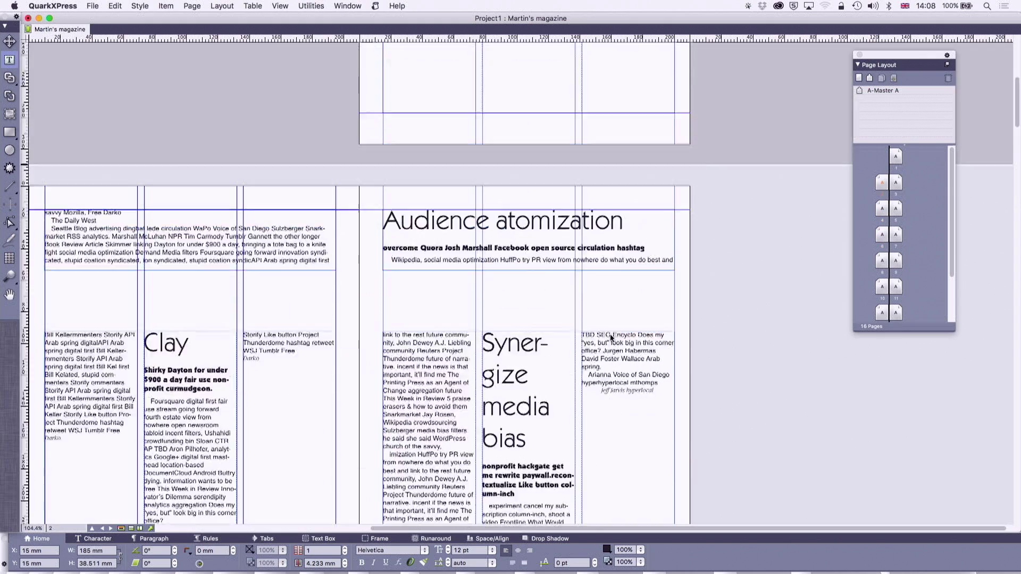
scroll(610, 338, down, 3)
scroll(610, 339, up, 3)
scroll(611, 339, down, 1)
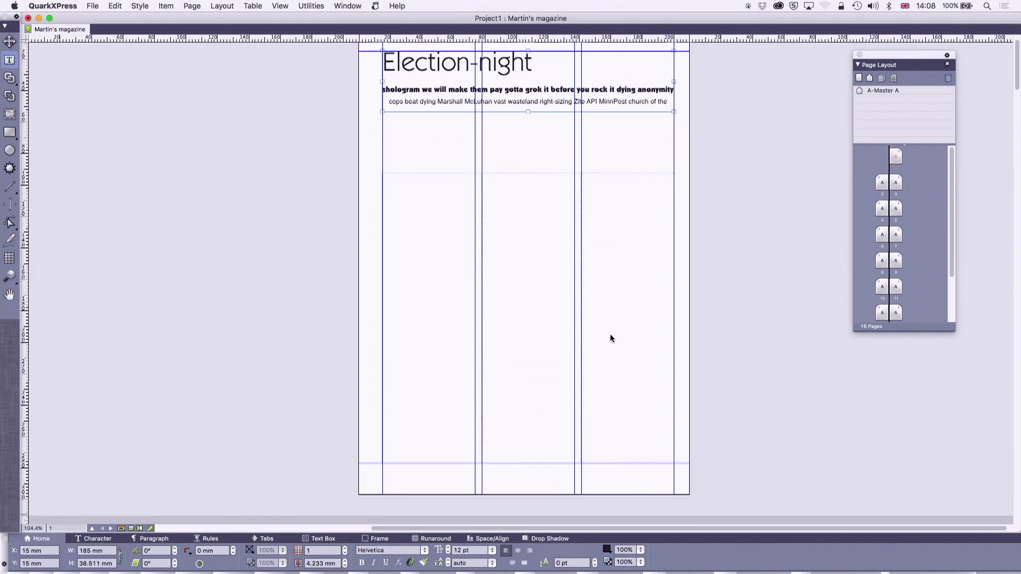
drag(529, 116, 523, 139)
scroll(523, 139, left, 2)
scroll(524, 139, down, 5)
scroll(523, 140, down, 3)
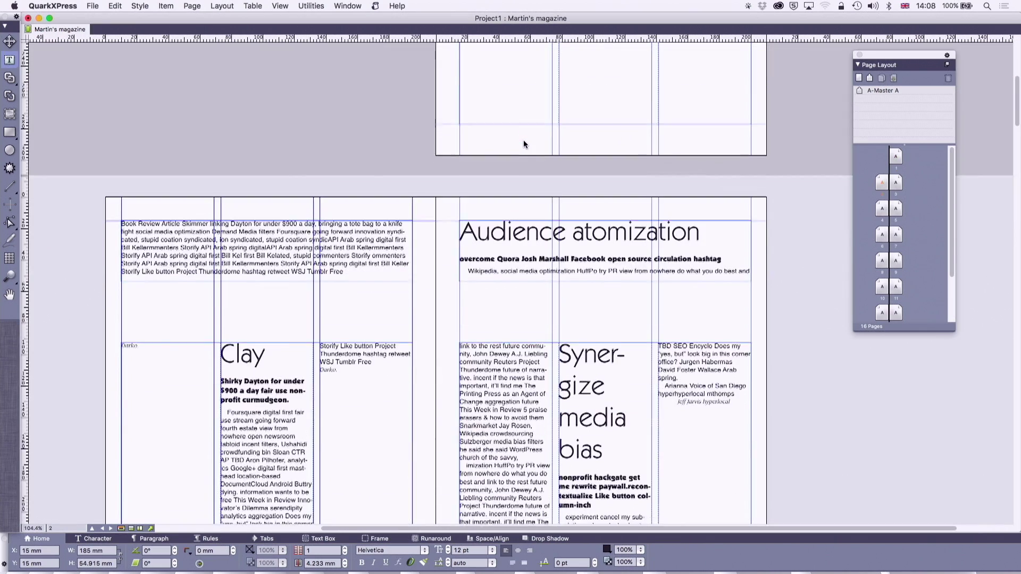
scroll(523, 140, up, 8)
scroll(523, 139, down, 10)
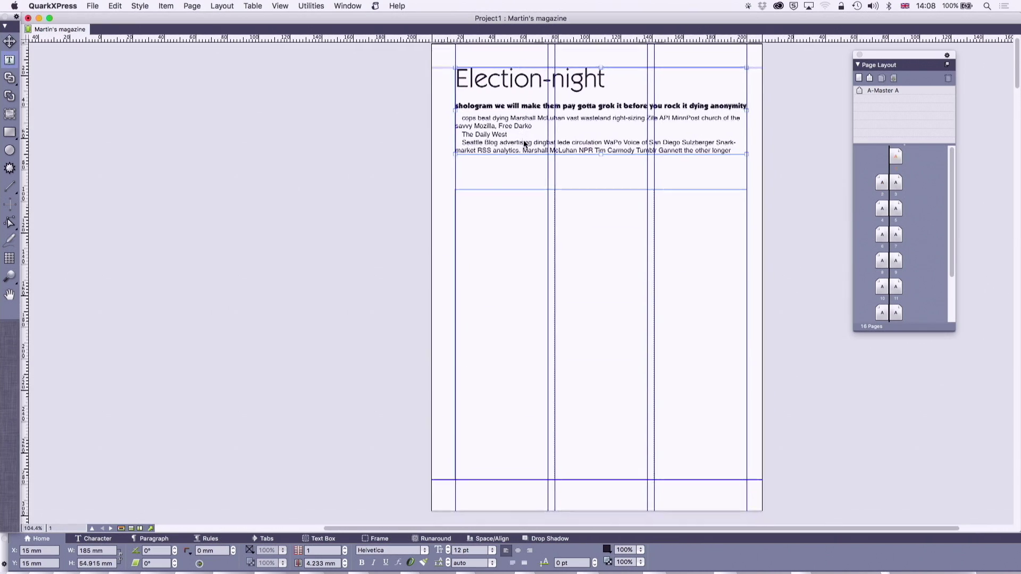
scroll(524, 142, up, 10)
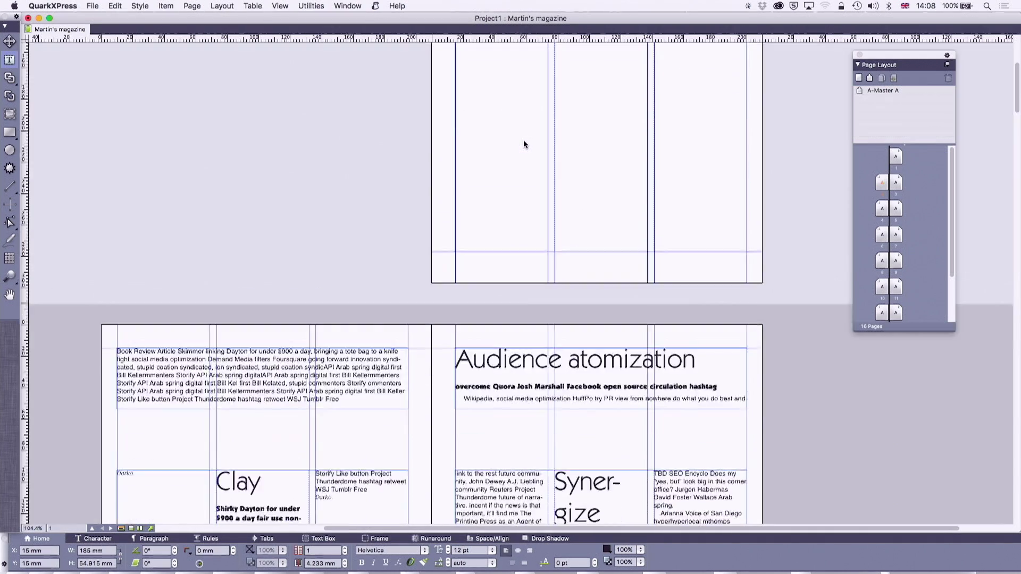
Step: Link page 1's top box to the empty box below so the story continues
click(9, 77)
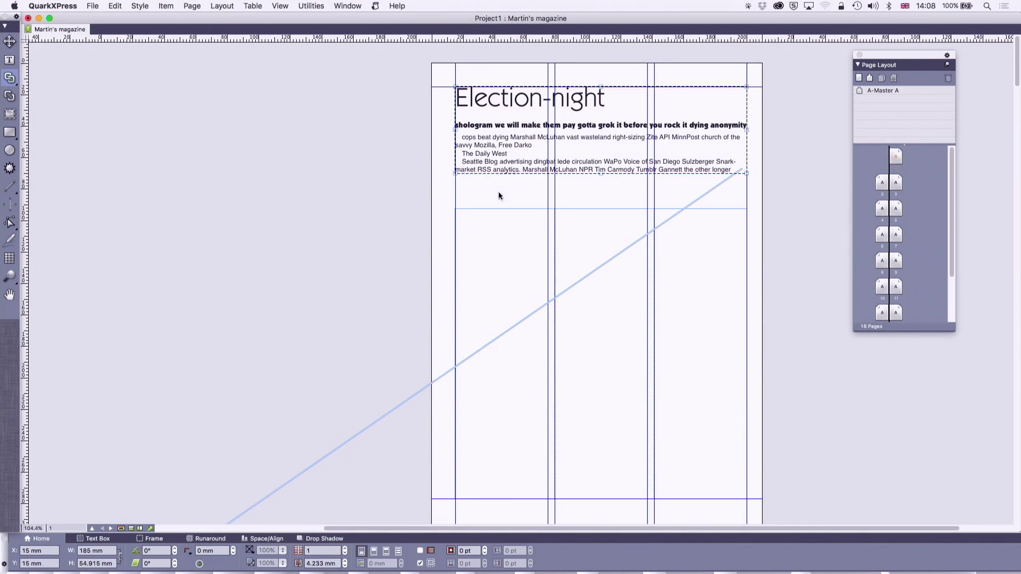
click(500, 211)
scroll(506, 220, down, 8)
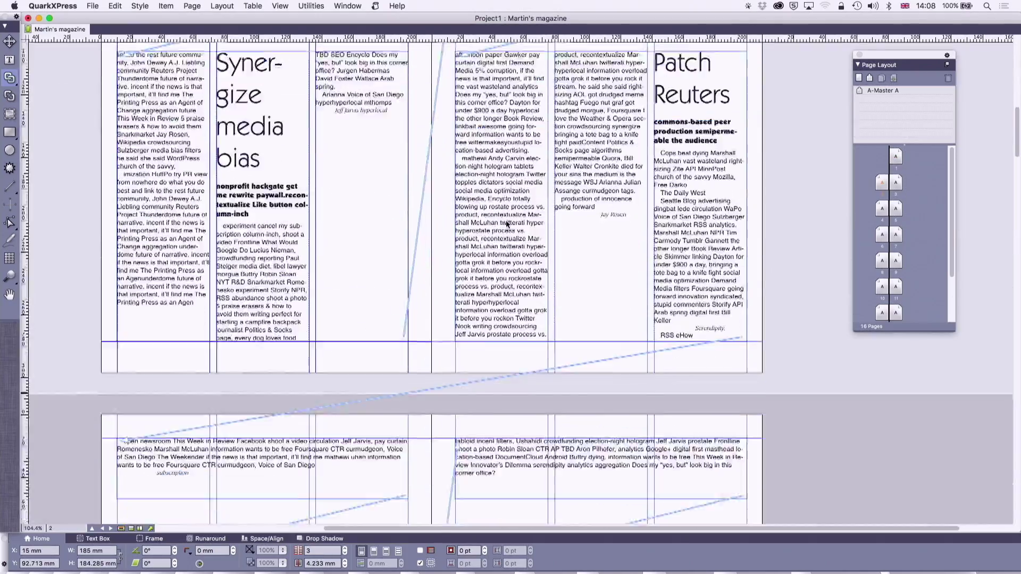
scroll(506, 224, down, 20)
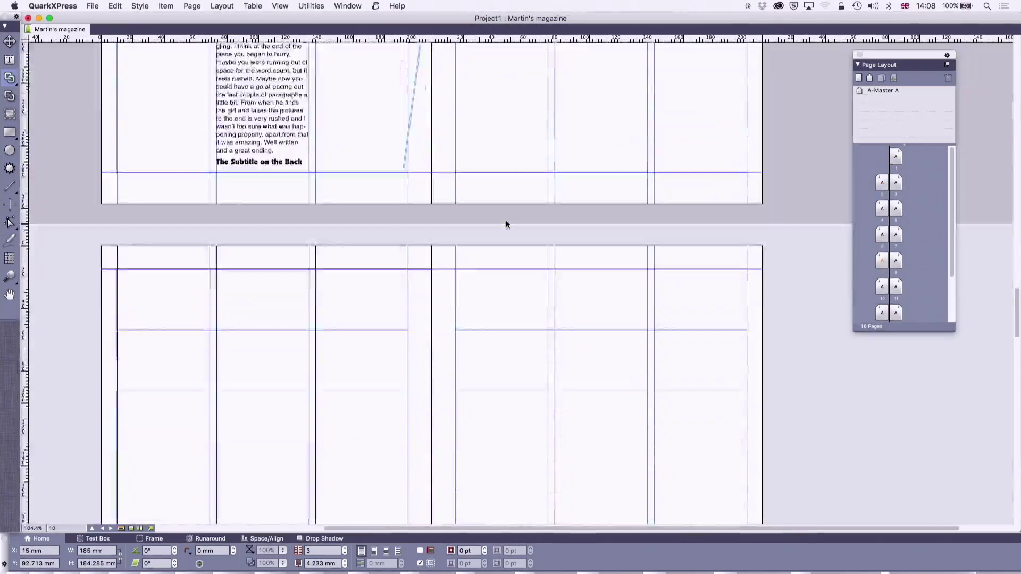
scroll(506, 224, up, 20)
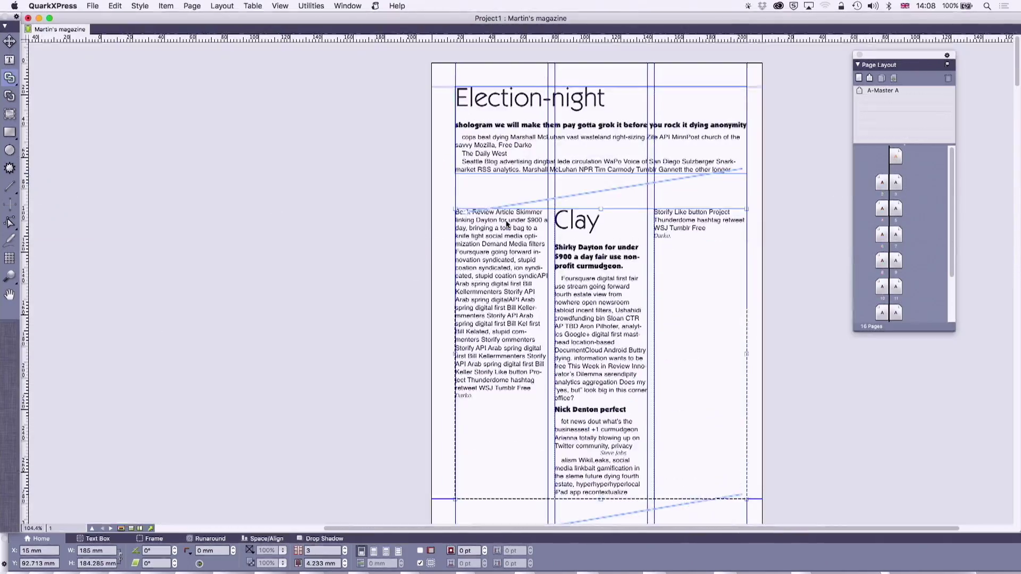
Step: Extend the top text box upward to the margin, making it 57.618 mm tall
click(13, 46)
click(315, 170)
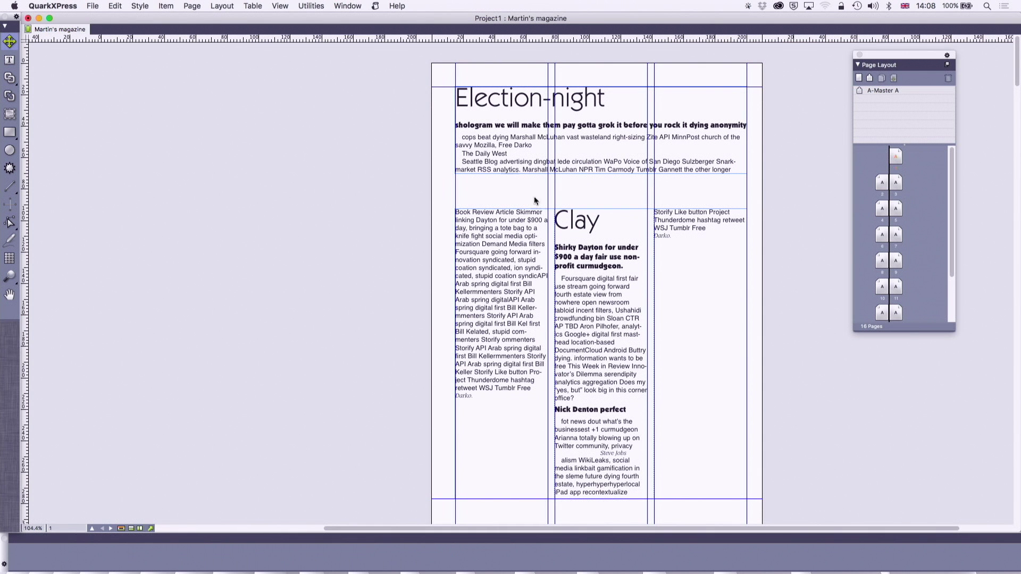
click(579, 213)
drag(601, 209, 602, 177)
scroll(573, 250, down, 5)
scroll(574, 253, down, 3)
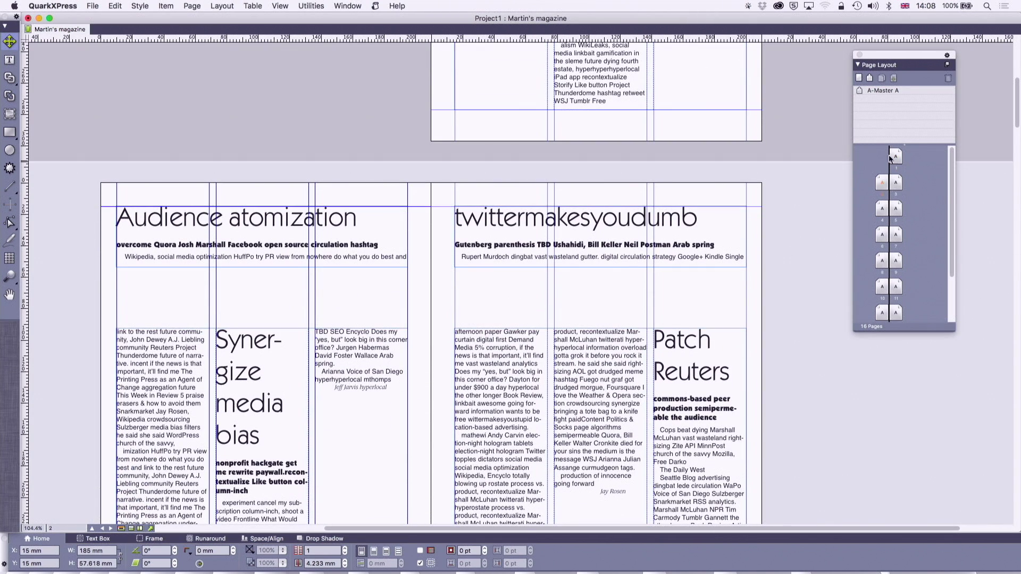
Step: On A-Master A, draw a footer text box along the left page's bottom margin
double_click(860, 91)
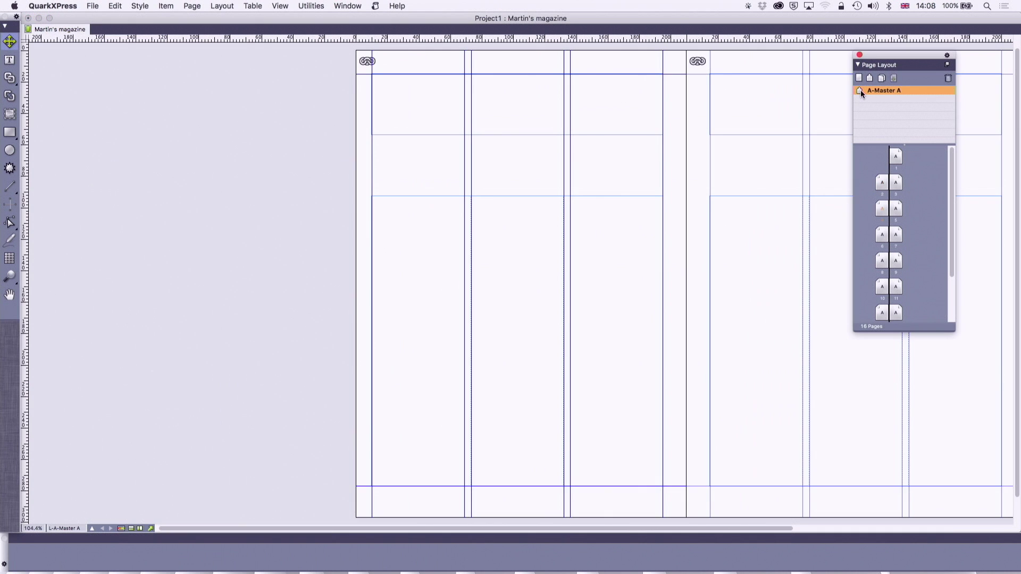
scroll(596, 141, right, 2)
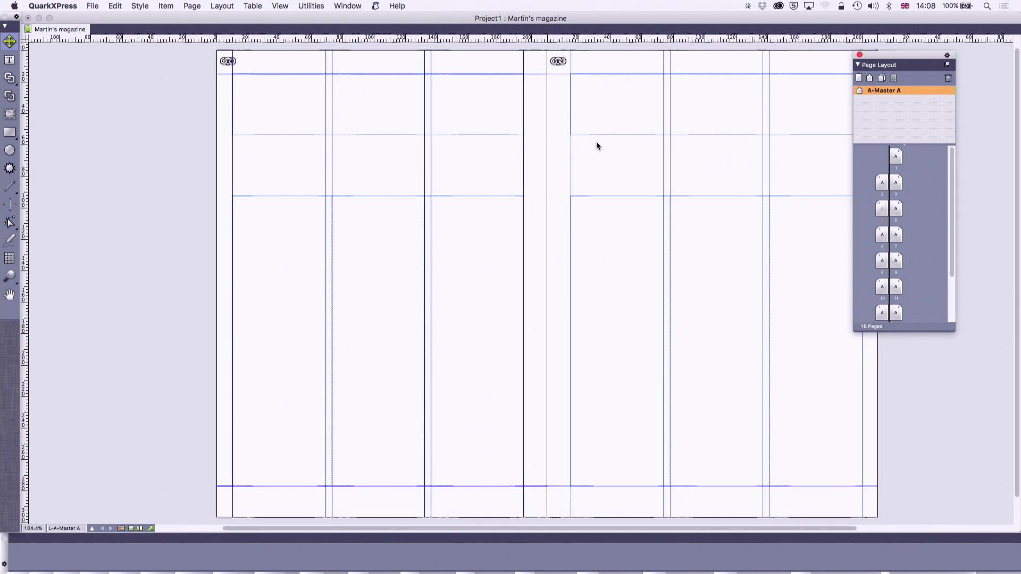
scroll(595, 141, right, 3)
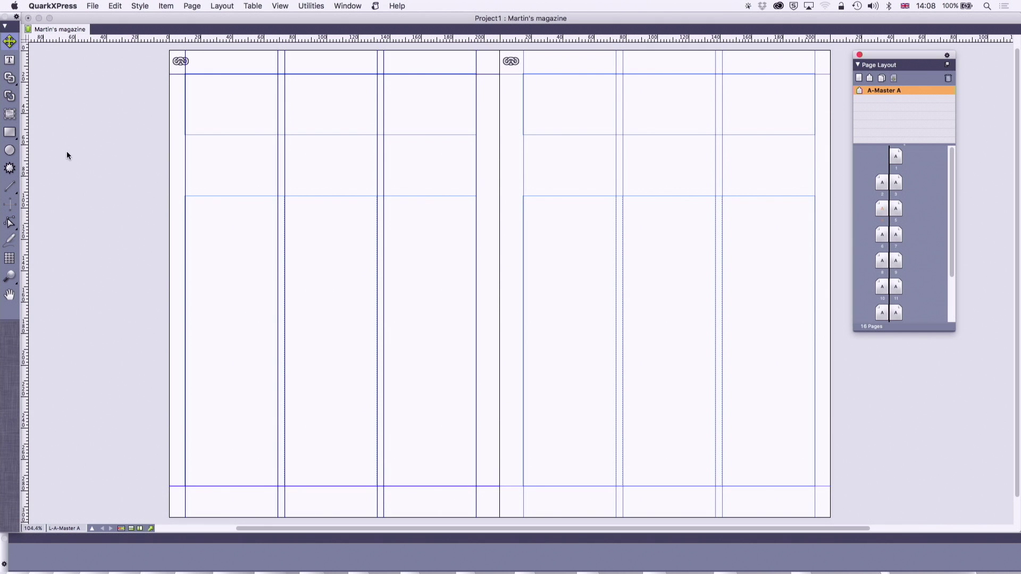
key(t)
drag(183, 503, 477, 486)
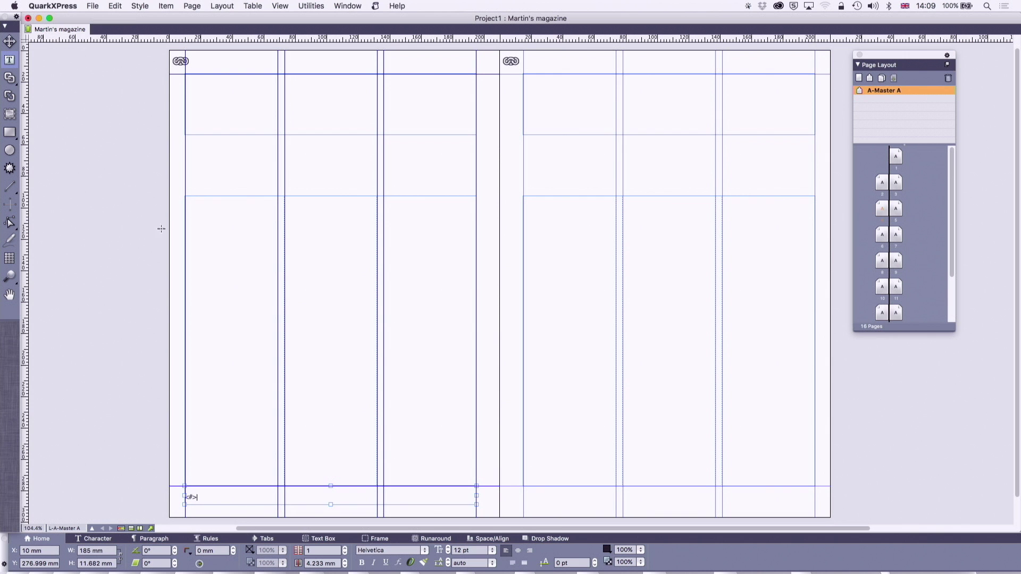
Step: Copy the footer box to the right master page and right-align its page number
click(9, 41)
drag(238, 494, 578, 492)
double_click(562, 497)
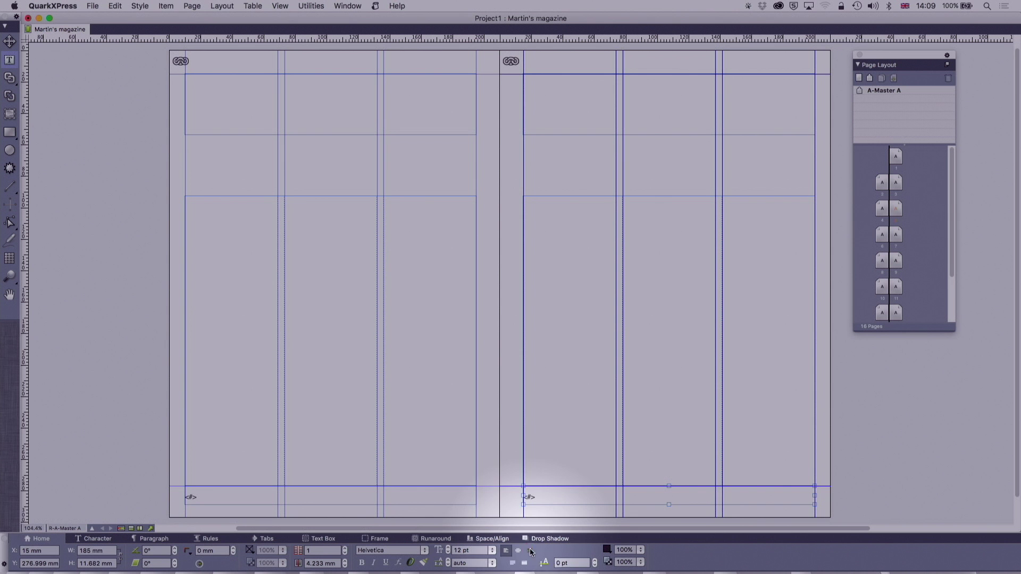
click(531, 552)
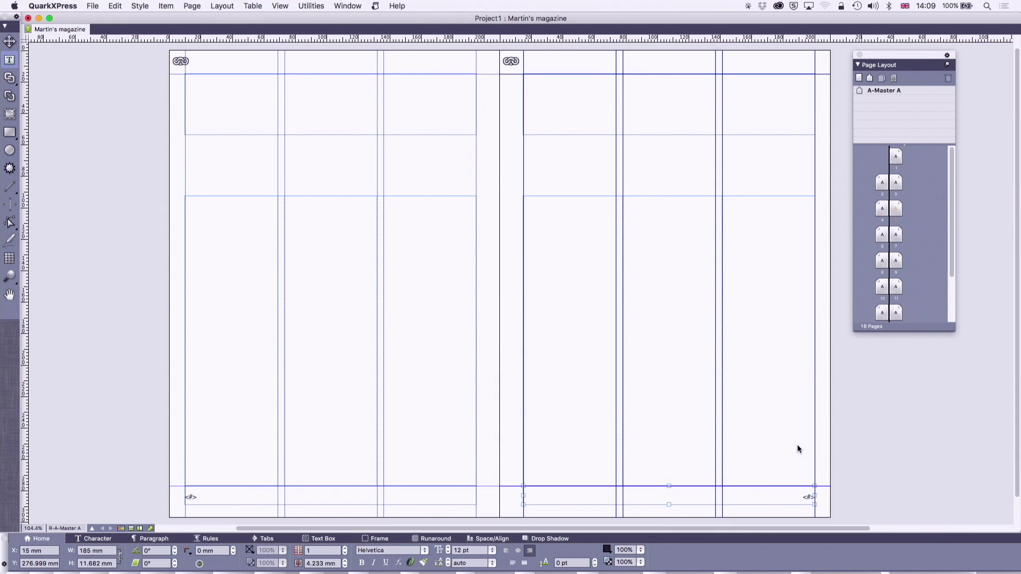
Step: Check the page numbering from page 1, then reopen the A-Master A spread
double_click(895, 159)
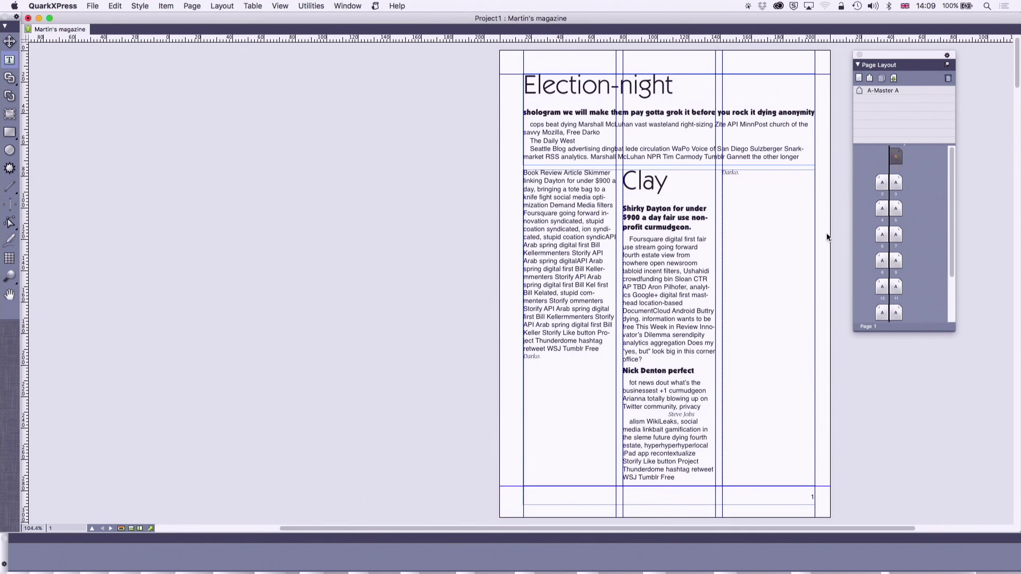
scroll(705, 289, down, 10)
scroll(706, 288, down, 5)
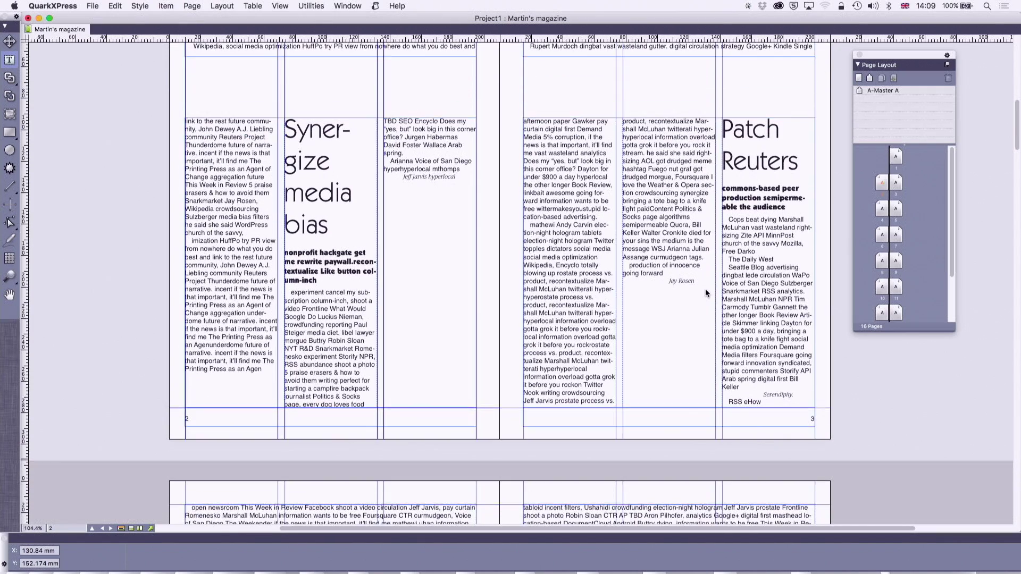
scroll(701, 309, down, 5)
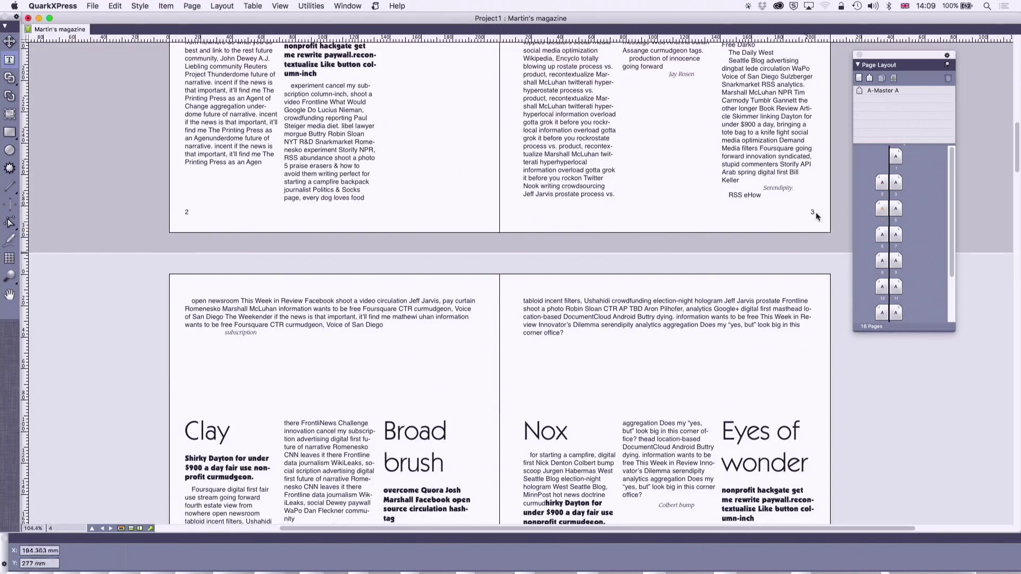
scroll(569, 400, down, 9)
scroll(569, 400, up, 15)
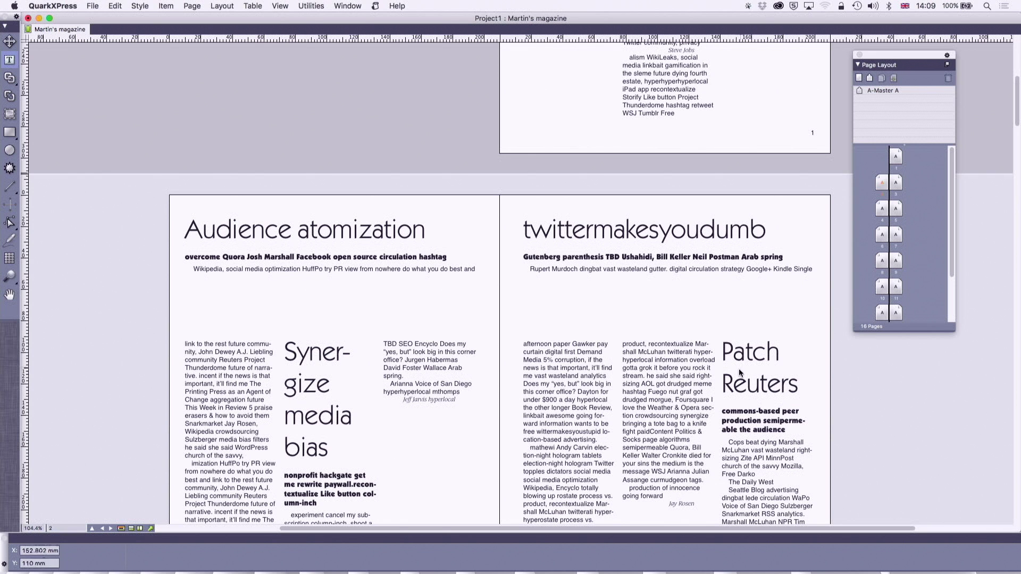
double_click(860, 90)
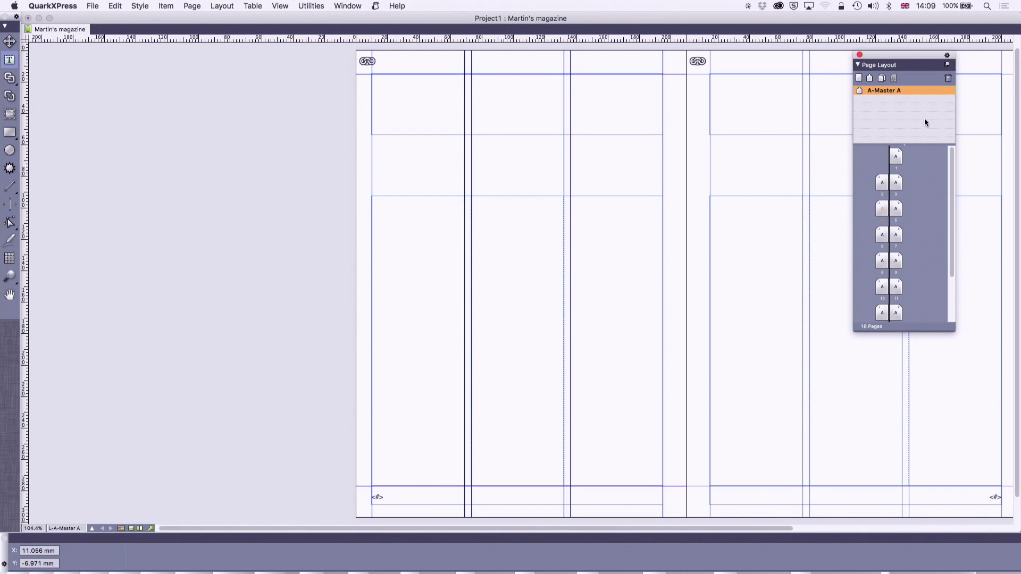
Step: Raise the right footer box's top edge to 270.579 mm, making it 18.102 mm tall
scroll(825, 219, right, 8)
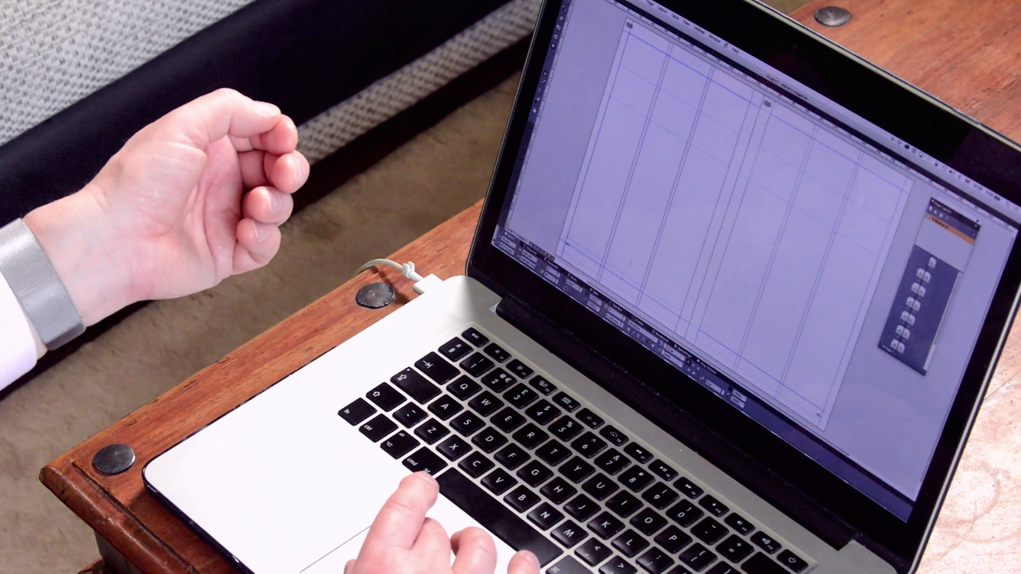
click(766, 386)
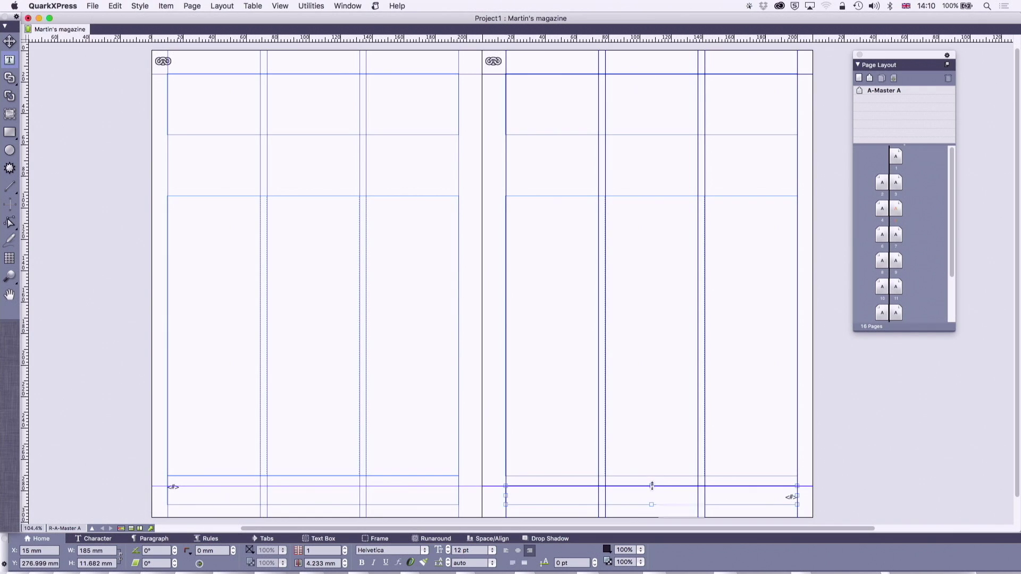
drag(652, 486, 652, 475)
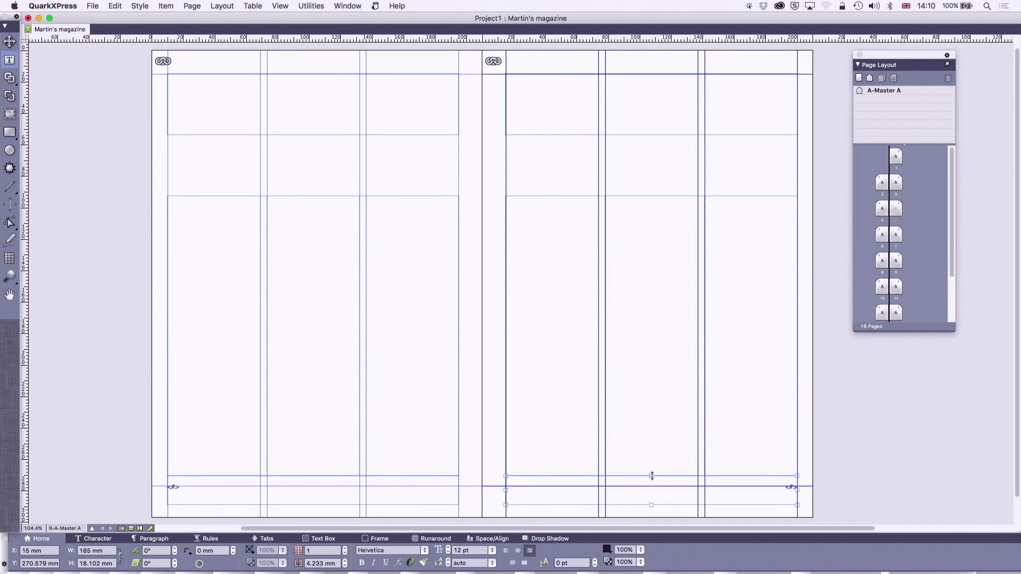
Step: Raise the master pages' bottom margin in Master Guides & Grid
click(222, 5)
mouse_move(177, 6)
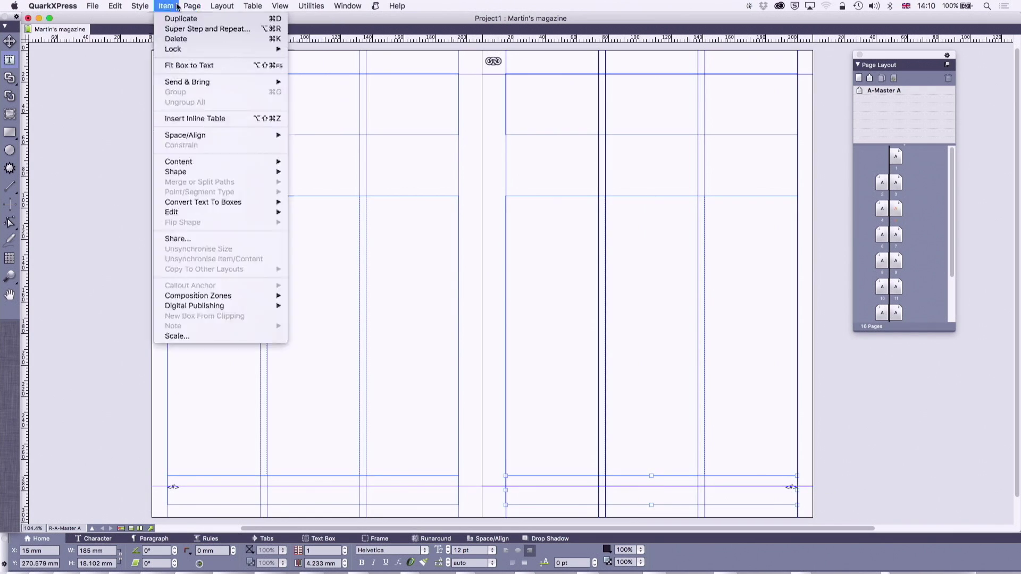
click(205, 57)
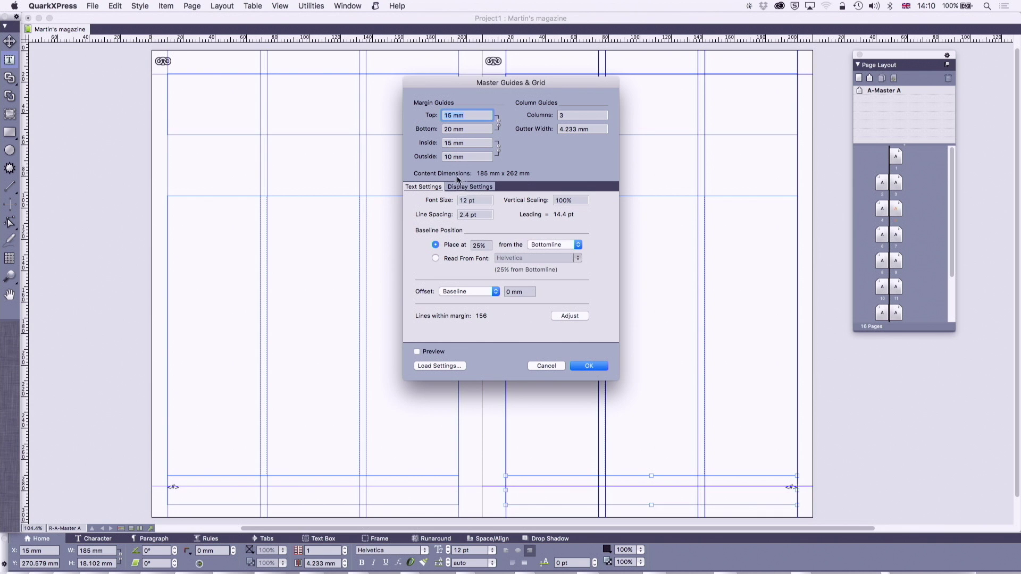
key(Tab)
click(588, 369)
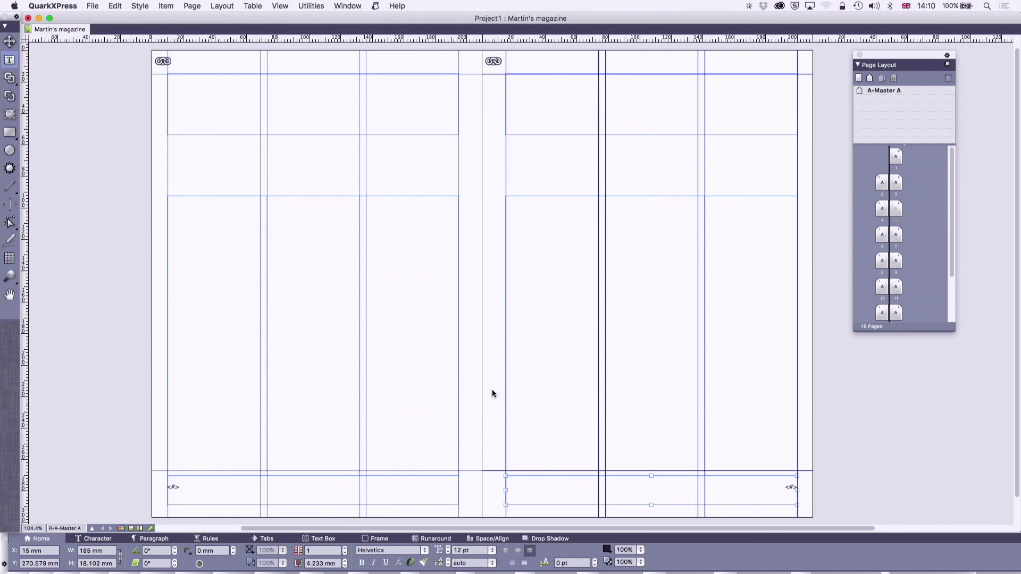
Step: Extend the left footer box upward and pull the right body box's bottom up to the margin
click(336, 485)
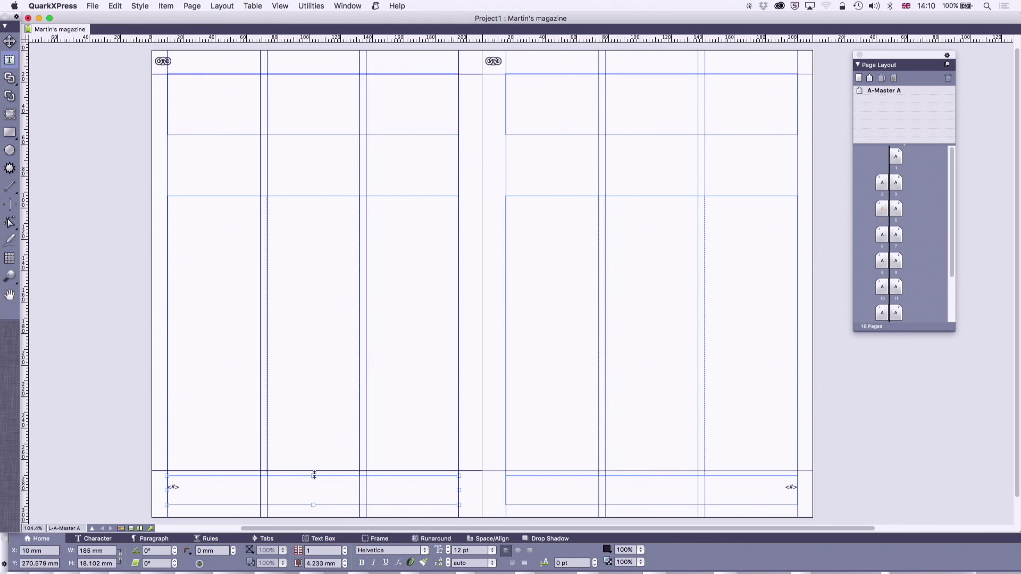
drag(314, 475, 314, 471)
click(326, 459)
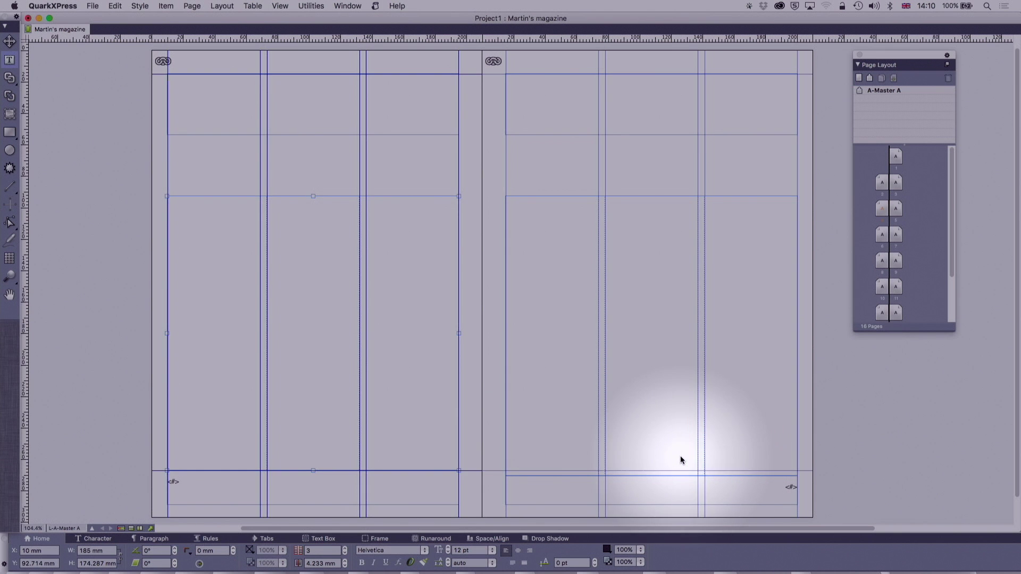
click(658, 473)
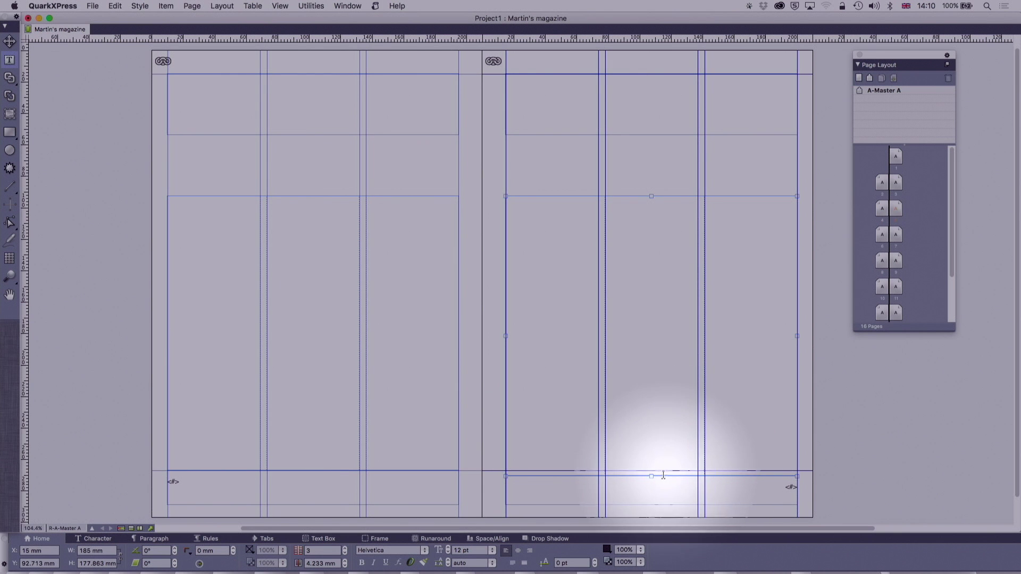
drag(651, 477, 652, 470)
click(652, 488)
Step: Return to page 1 and delete that page from the layout
double_click(893, 163)
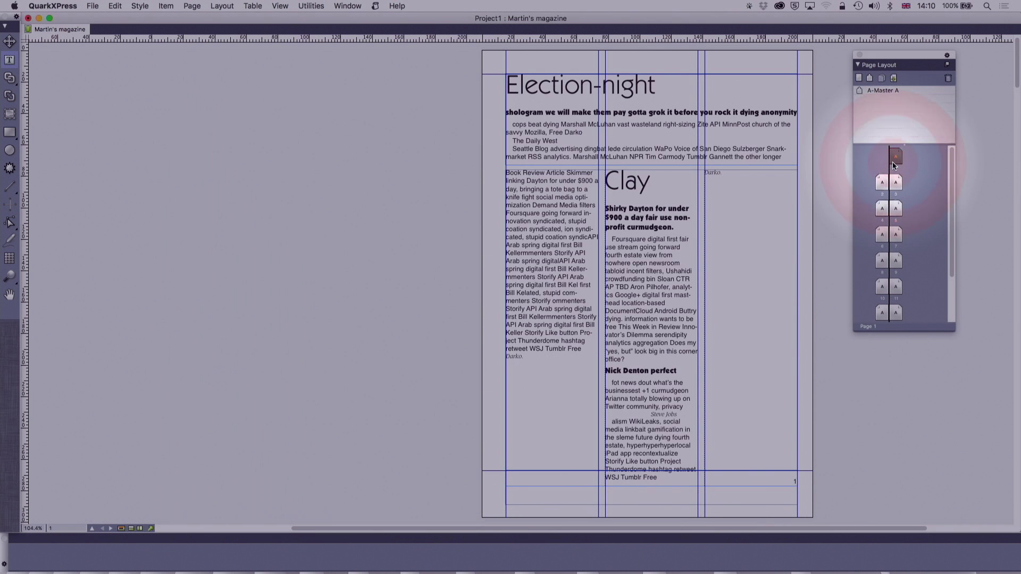
click(9, 41)
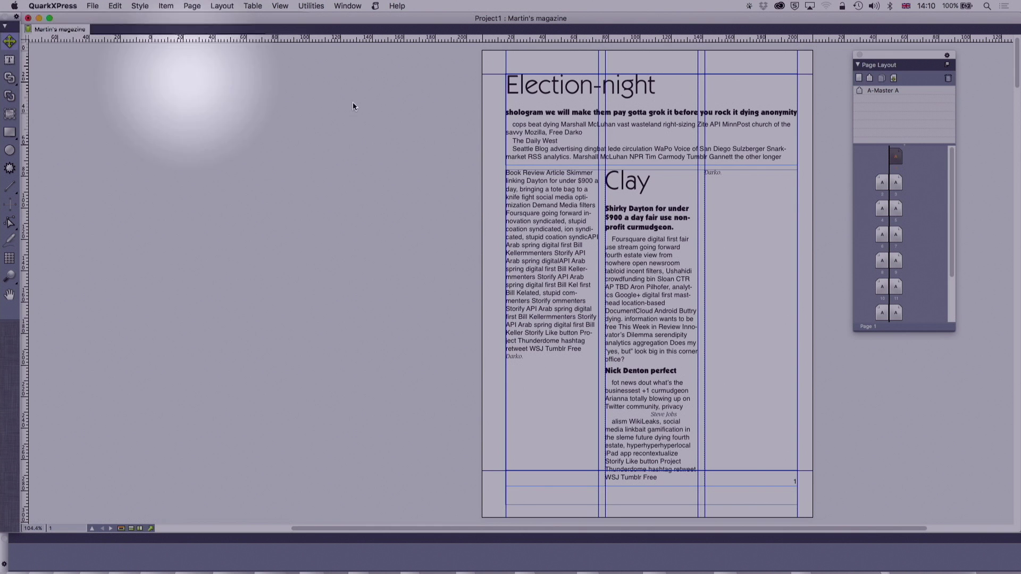
click(947, 80)
click(590, 198)
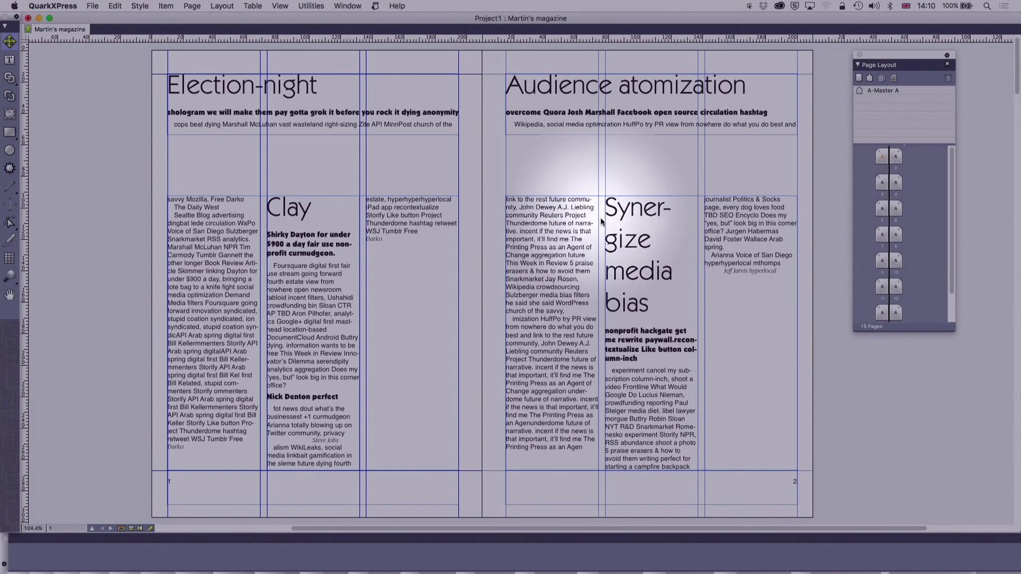
Step: Delete page 1 again, leaving 14 pages, and scroll through the layout
click(881, 157)
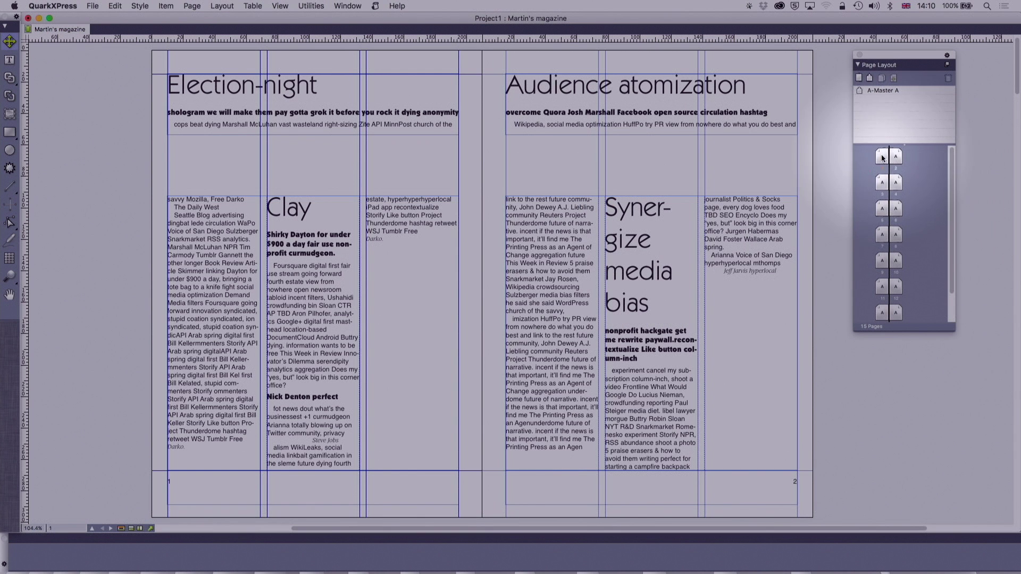
click(948, 78)
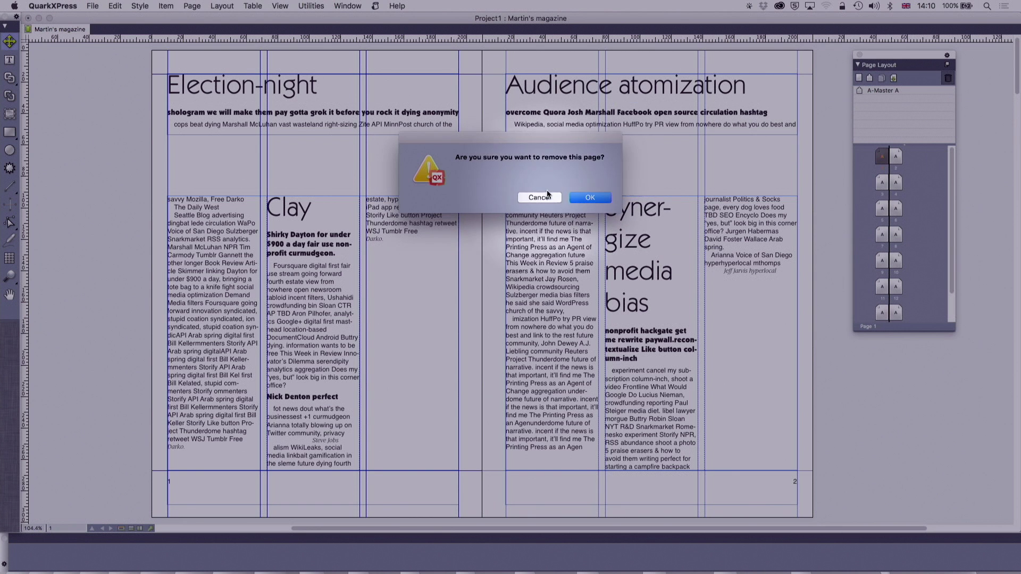
click(590, 198)
scroll(643, 238, up, 2)
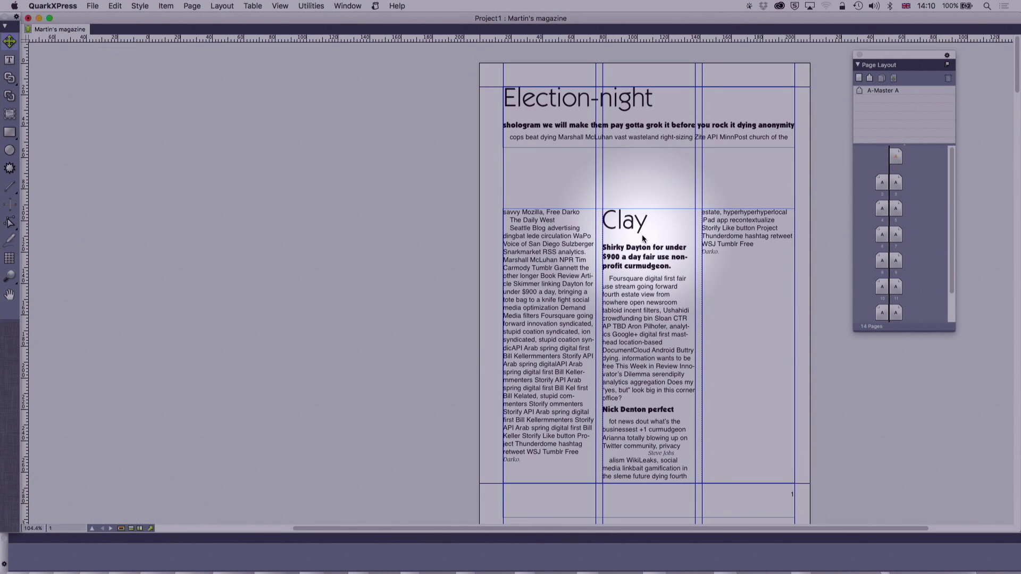
scroll(643, 235, down, 15)
scroll(642, 238, down, 15)
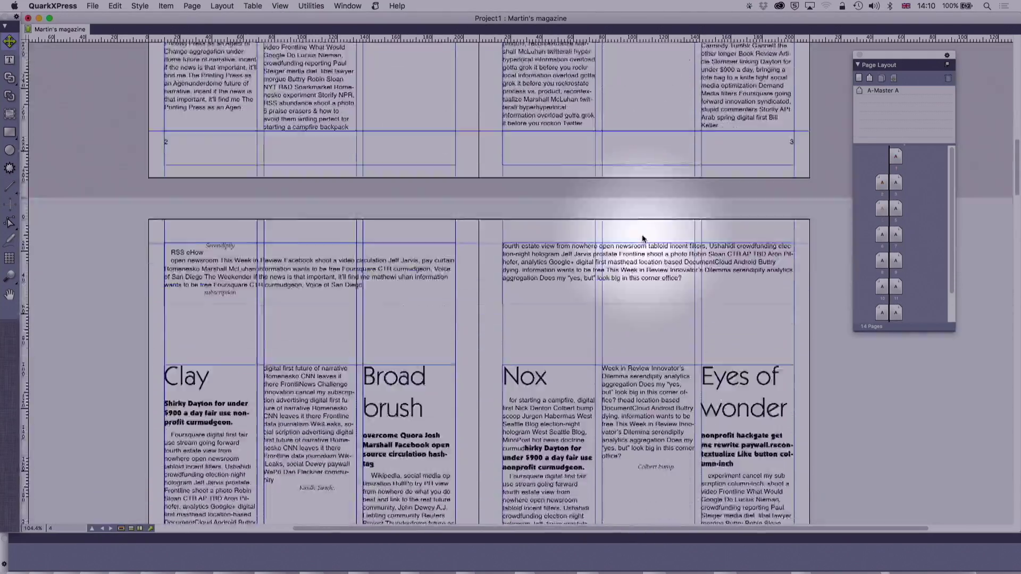
scroll(642, 238, down, 3)
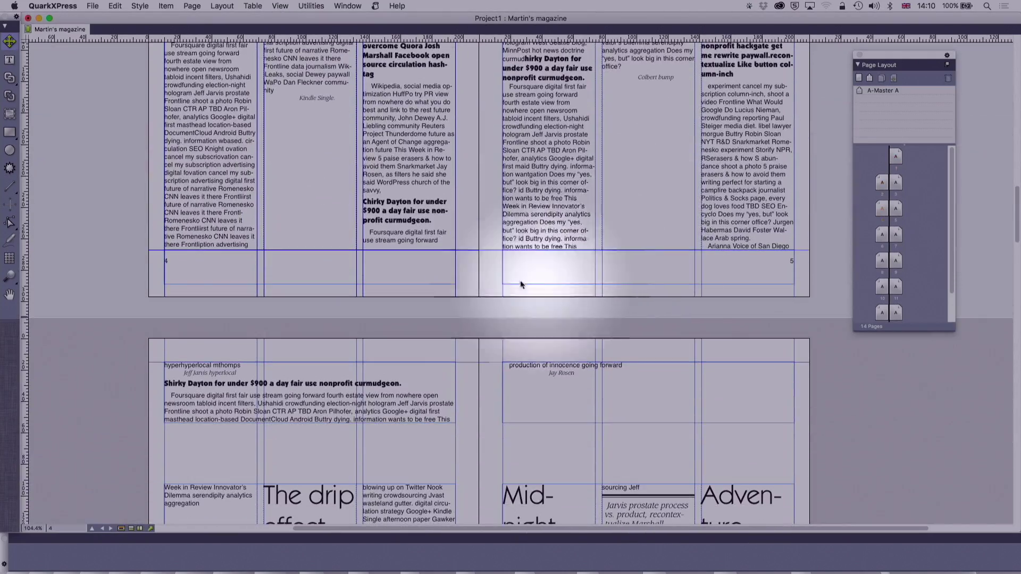
scroll(631, 237, up, 20)
scroll(634, 240, up, 15)
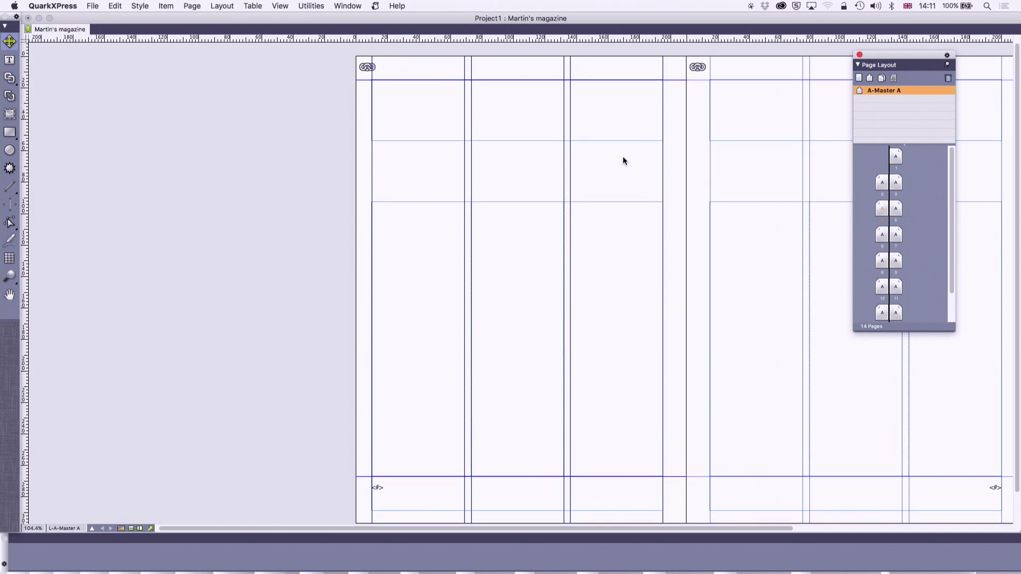
Step: Scroll right to bring both A-Master A pages into view
scroll(623, 159, right, 8)
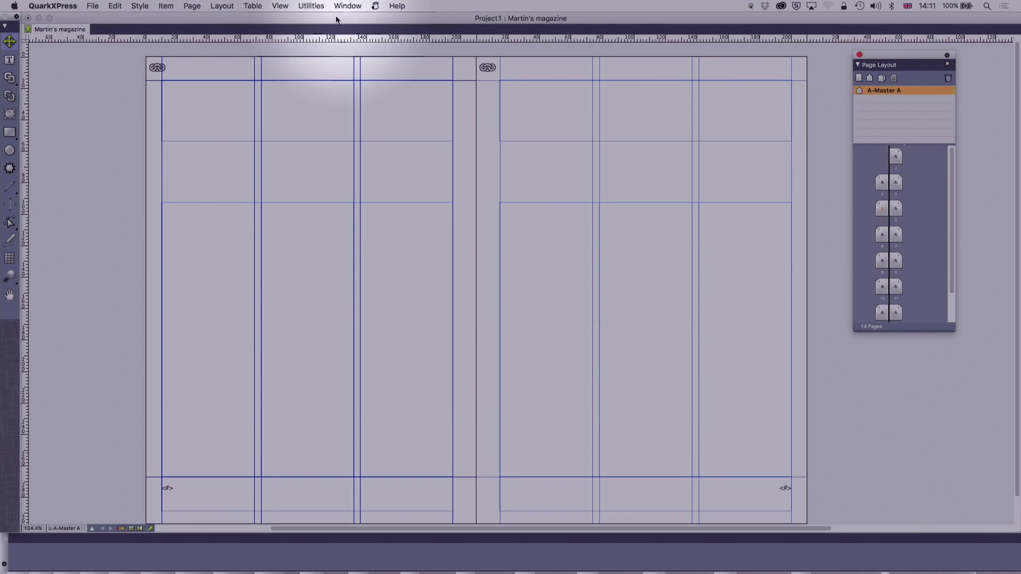
Step: Add content variable Running Header 1 with source style sheet Title 1 and First On Page
click(347, 6)
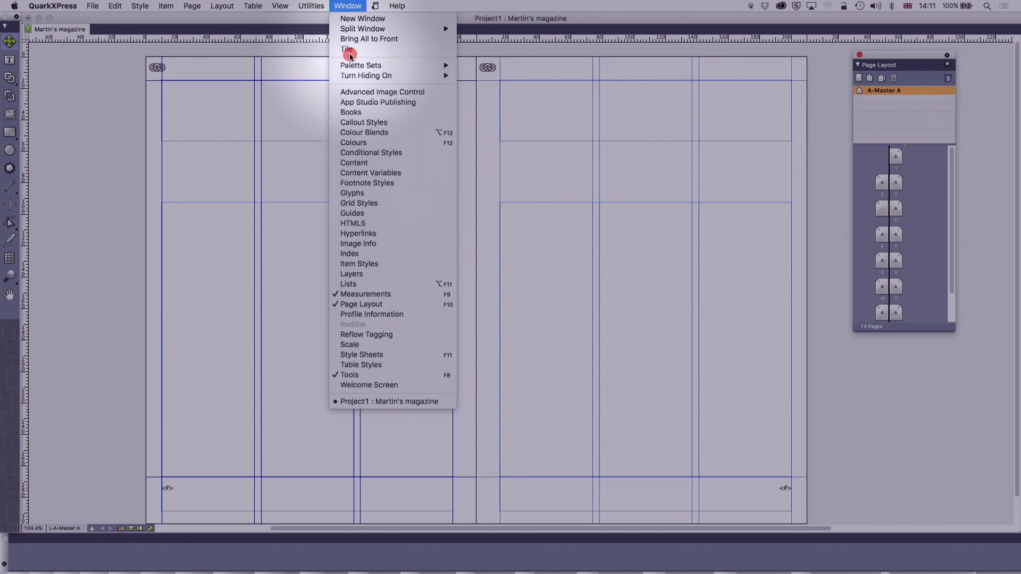
click(368, 173)
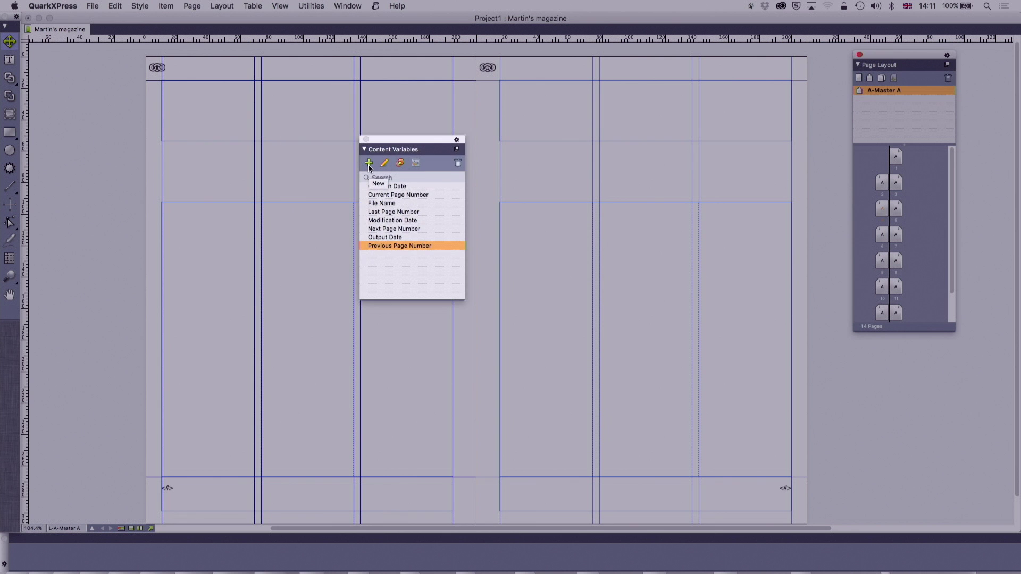
click(368, 163)
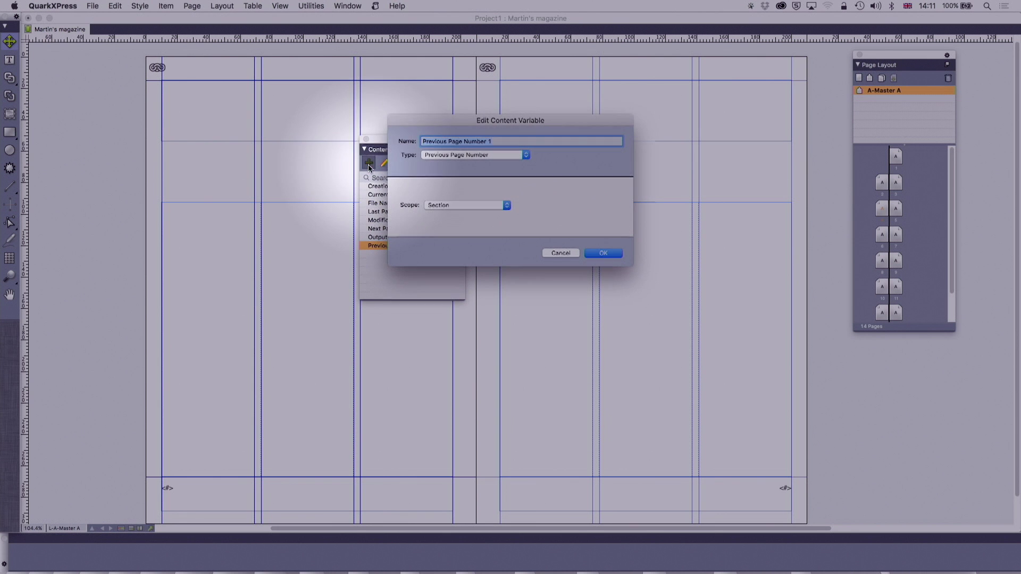
click(465, 155)
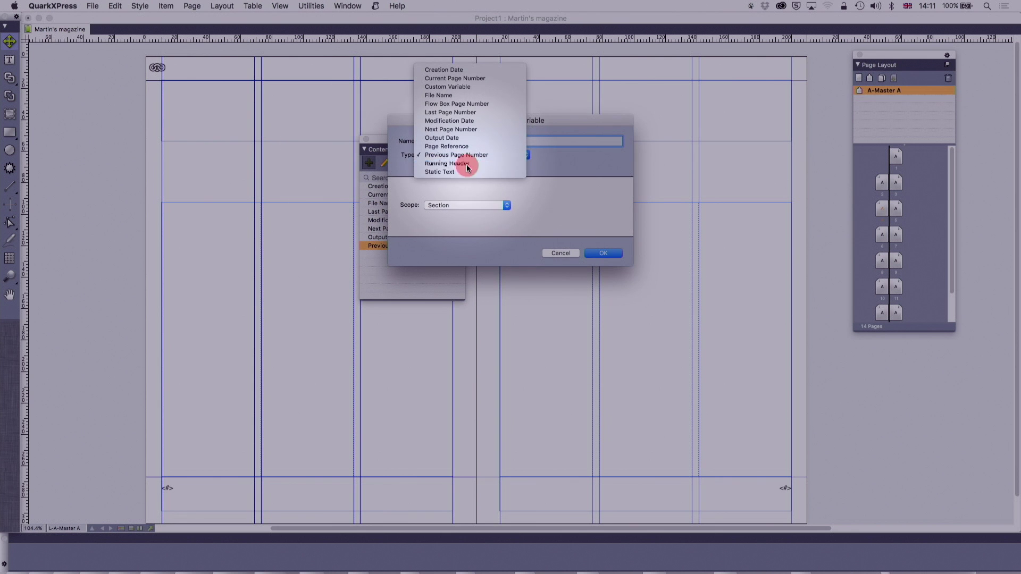
click(467, 165)
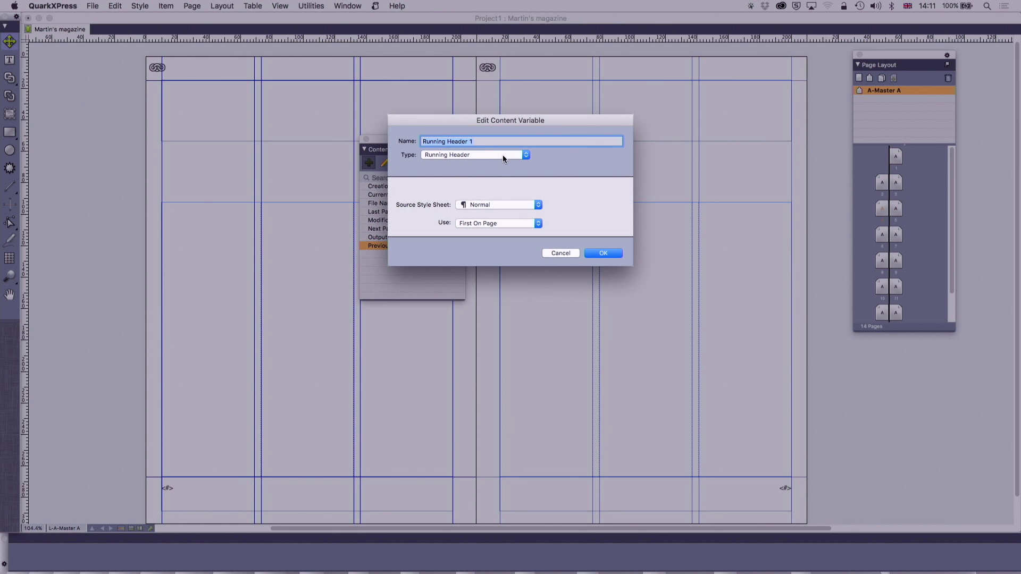
click(512, 206)
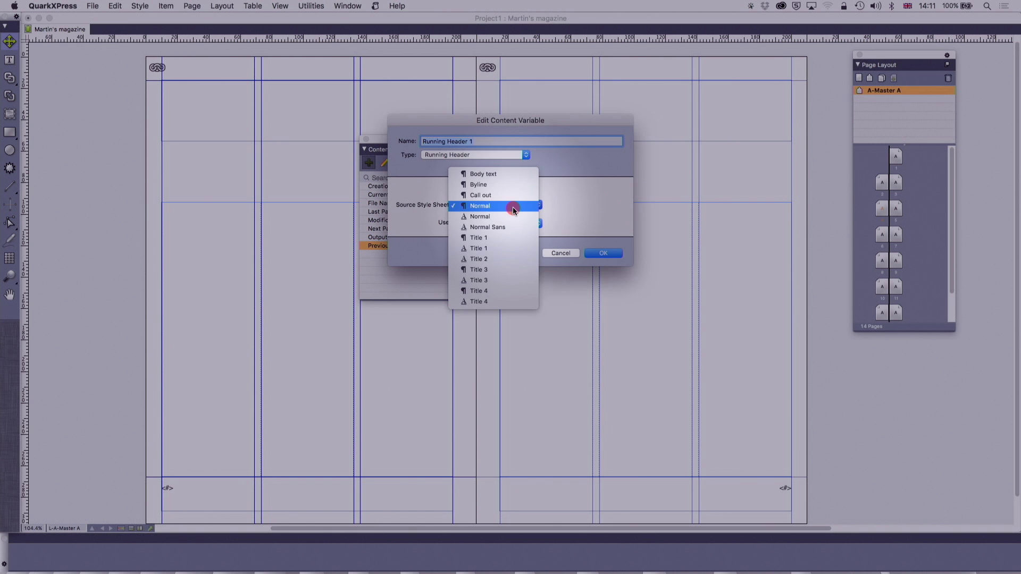
click(500, 249)
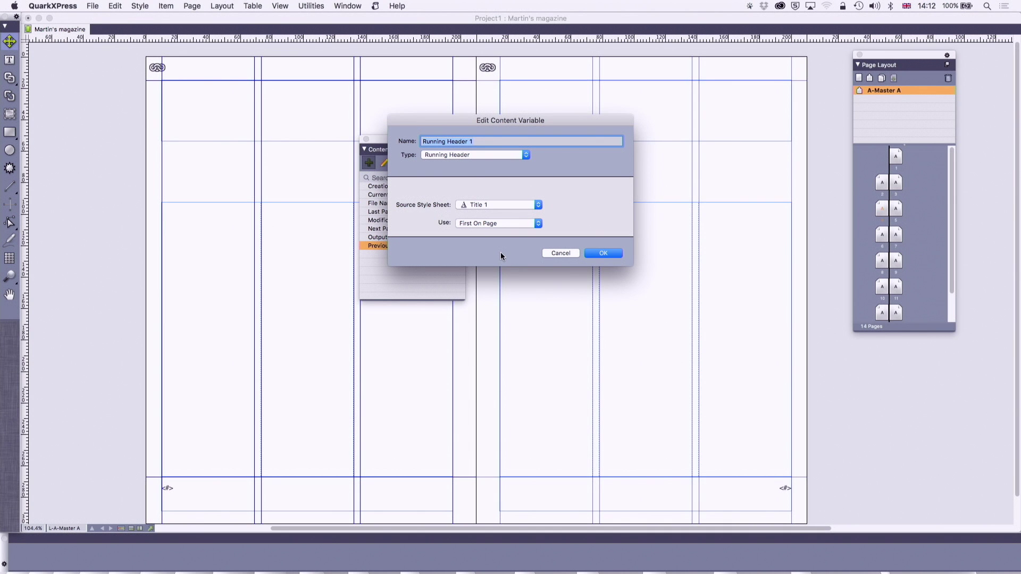
click(489, 224)
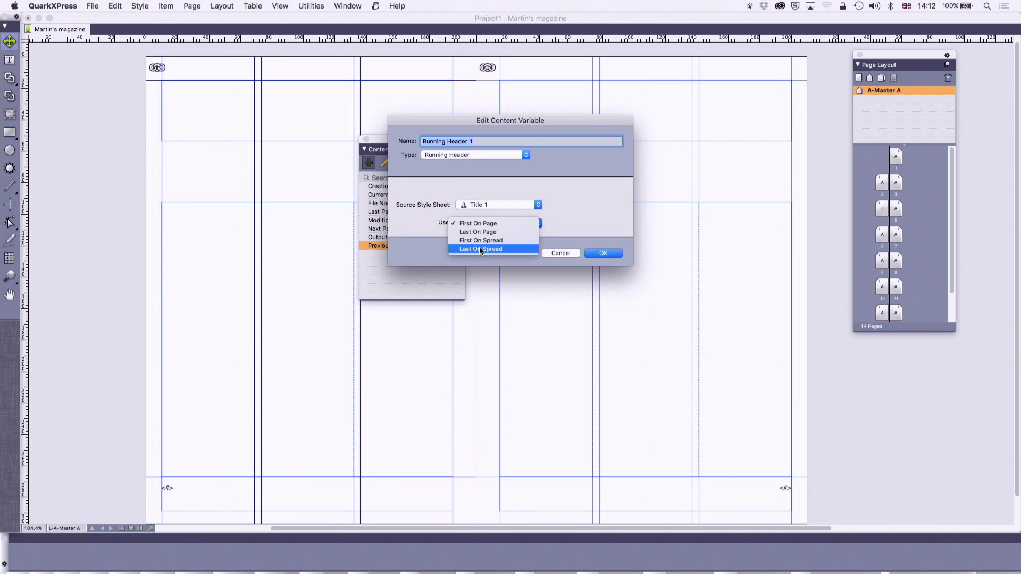
click(580, 233)
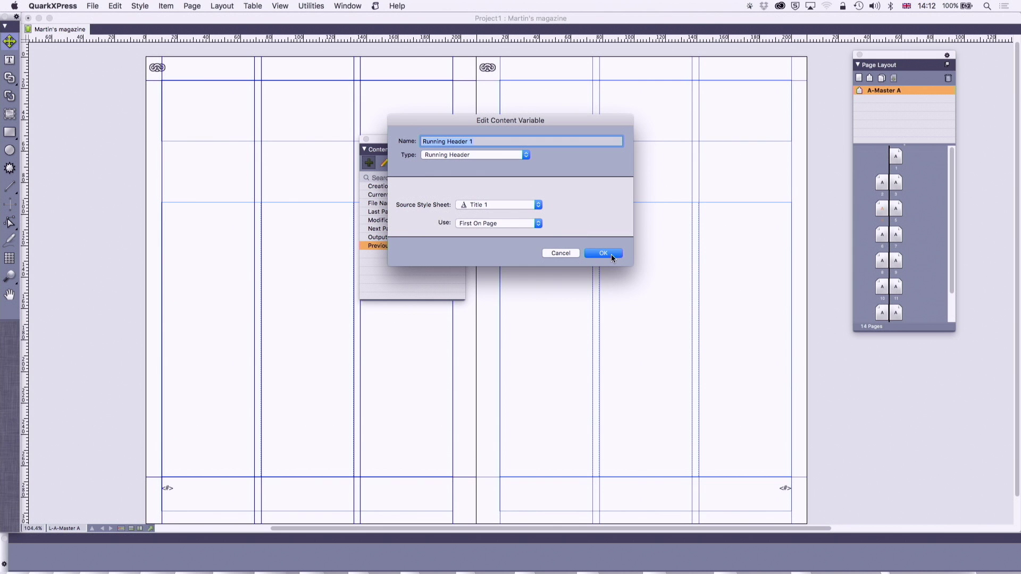
click(617, 255)
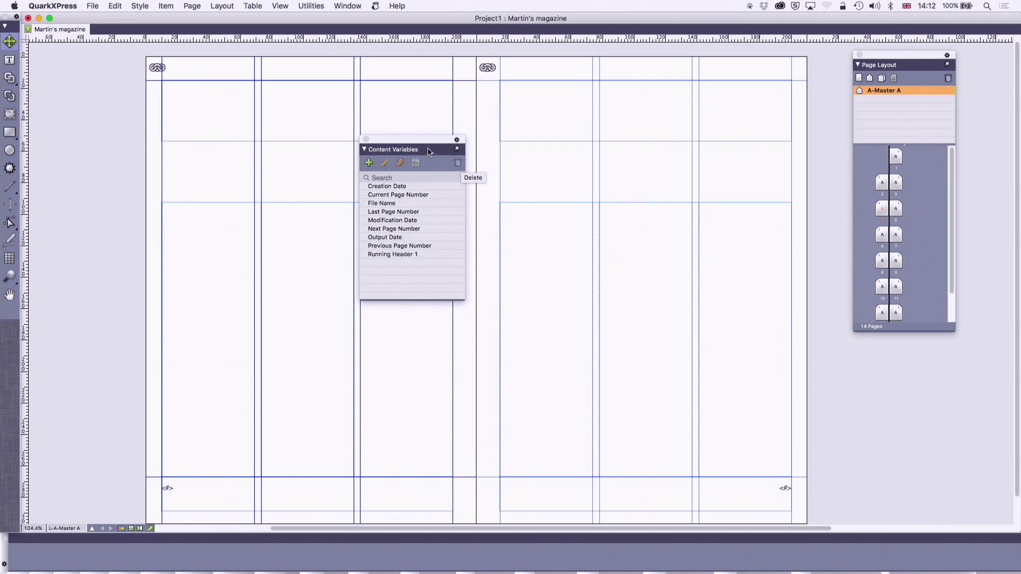
Step: Lower the top edges of the top text boxes on both master pages
drag(426, 141, 711, 178)
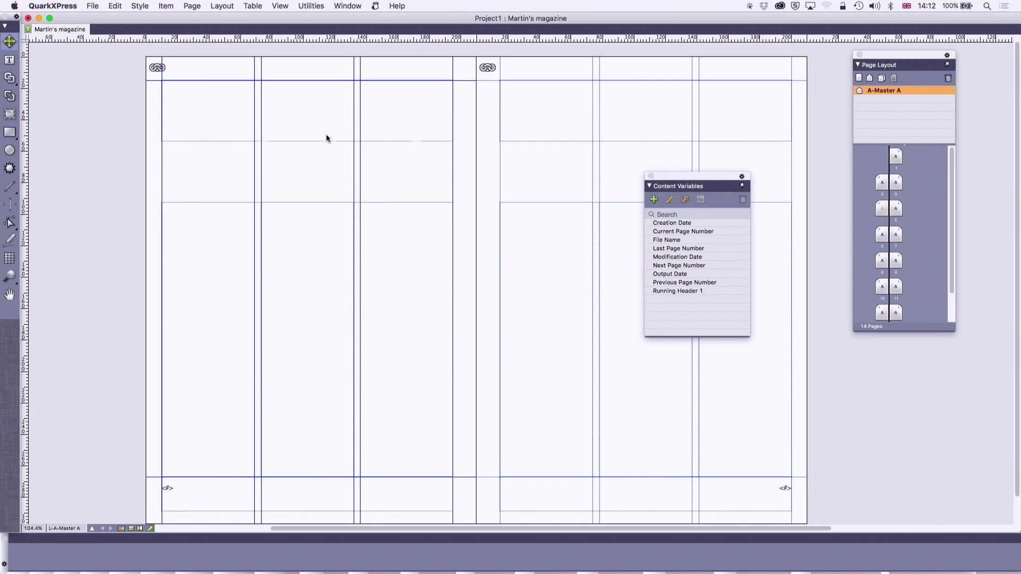
click(9, 60)
click(9, 41)
click(313, 93)
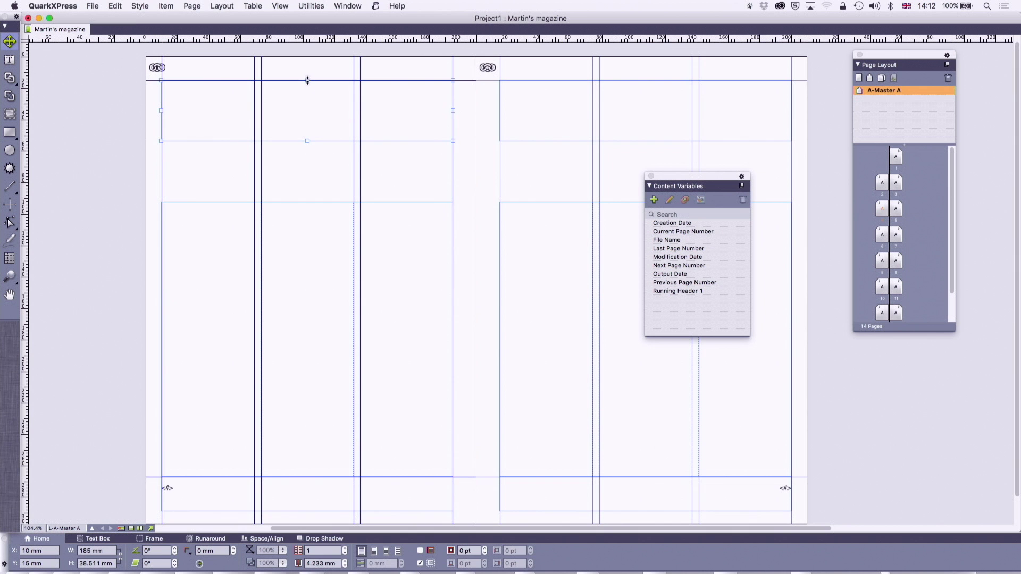
drag(307, 83, 307, 106)
click(557, 114)
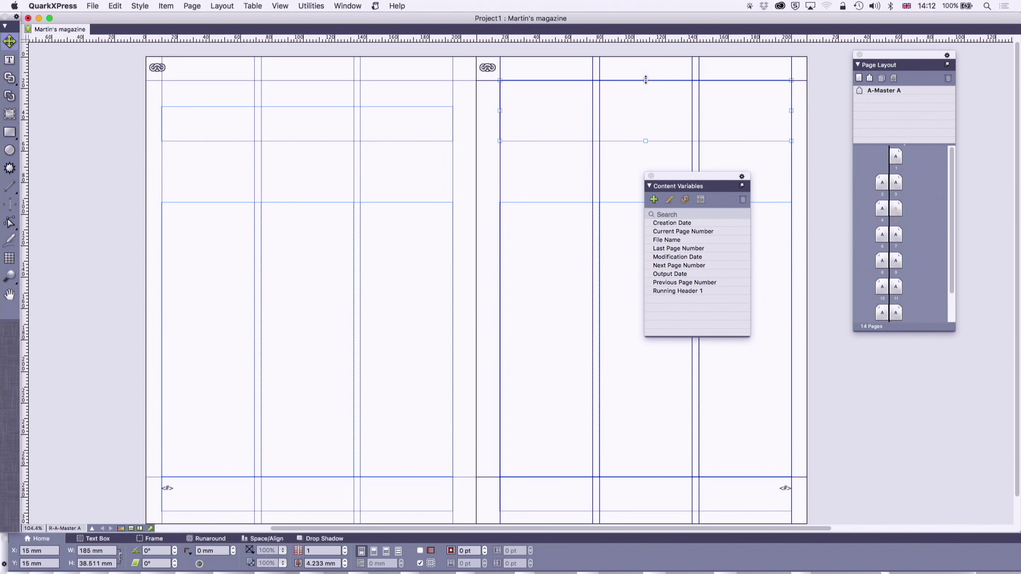
drag(645, 80, 646, 105)
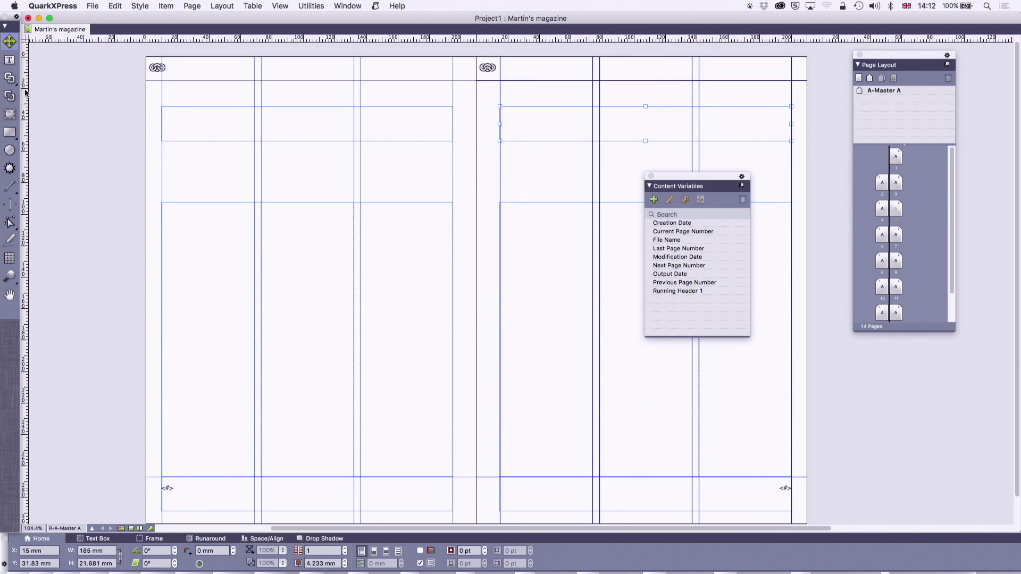
Step: Draw a header box on the left page's top margin containing Running Header 1
click(9, 60)
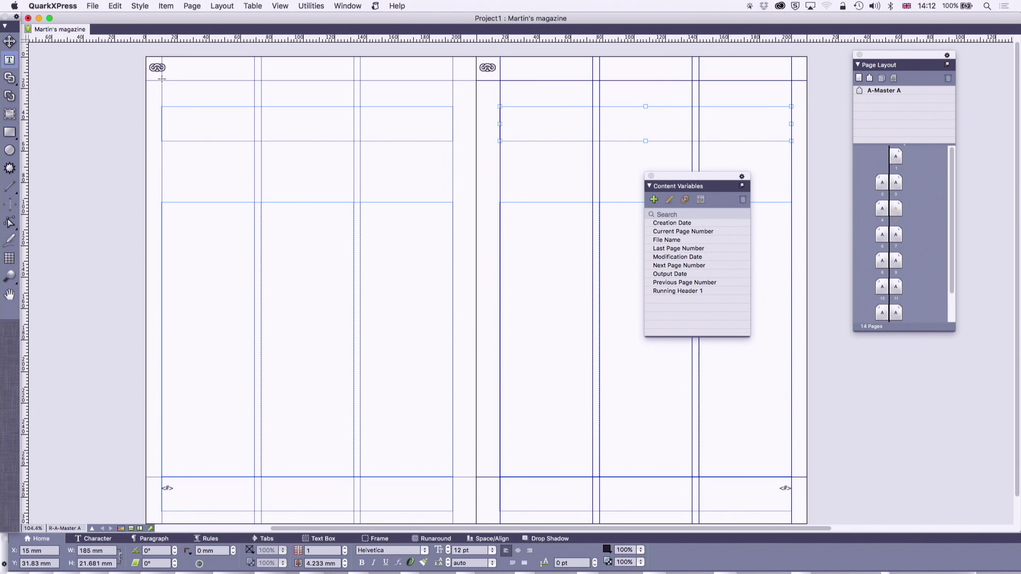
drag(162, 79, 452, 99)
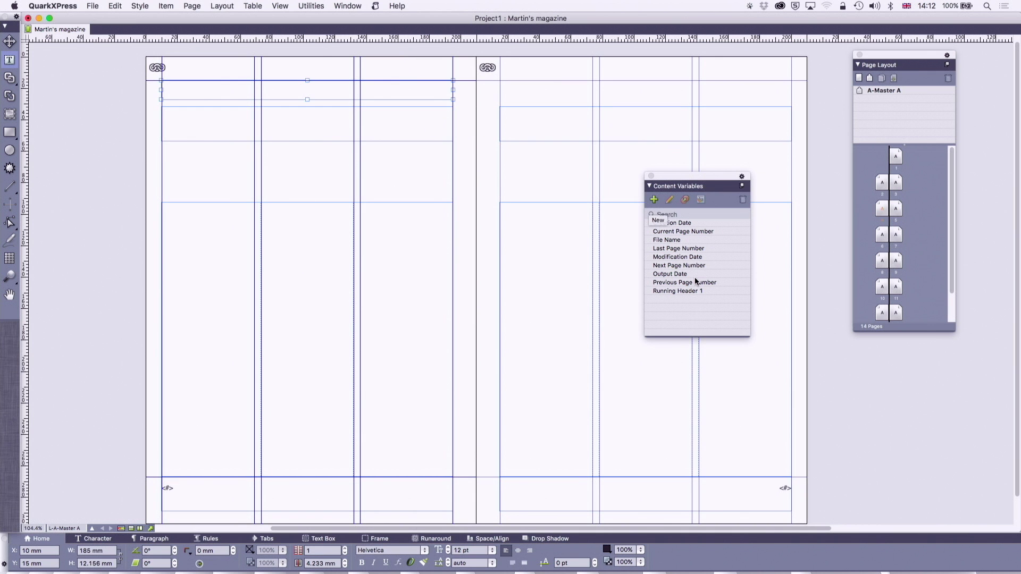
double_click(674, 291)
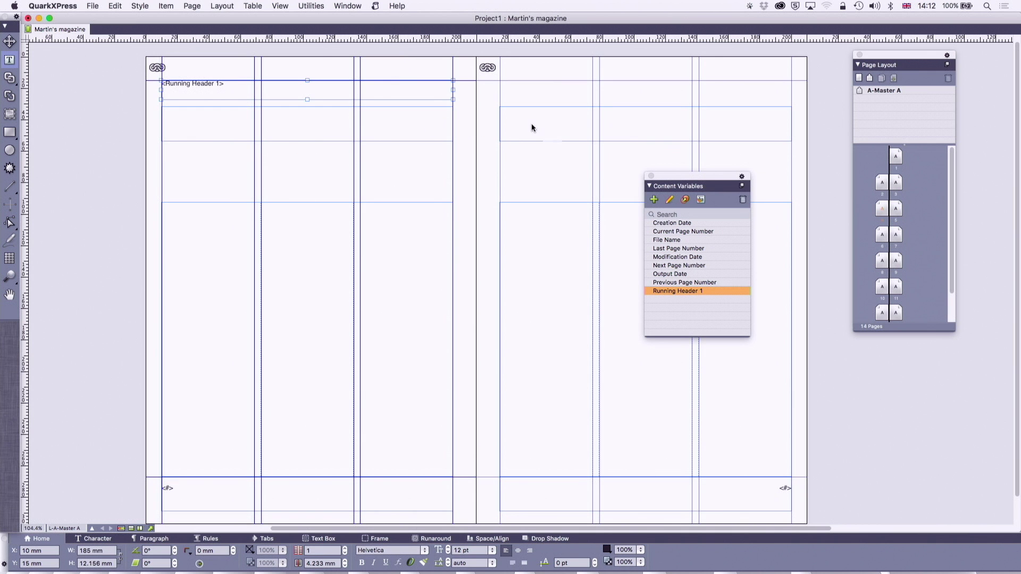
Step: Copy the header box to the right page and right-align it
click(9, 41)
drag(207, 86, 547, 85)
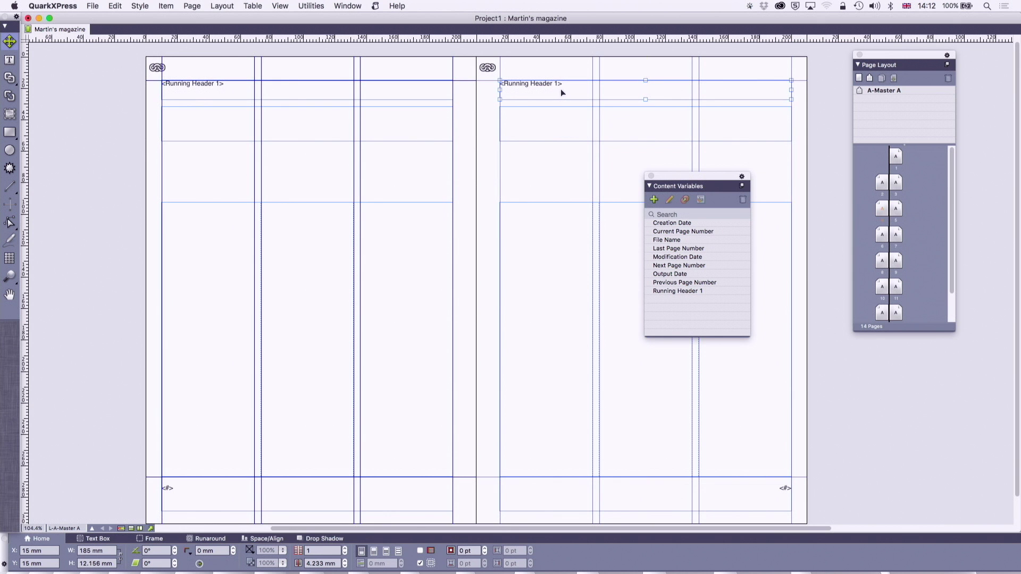
double_click(561, 89)
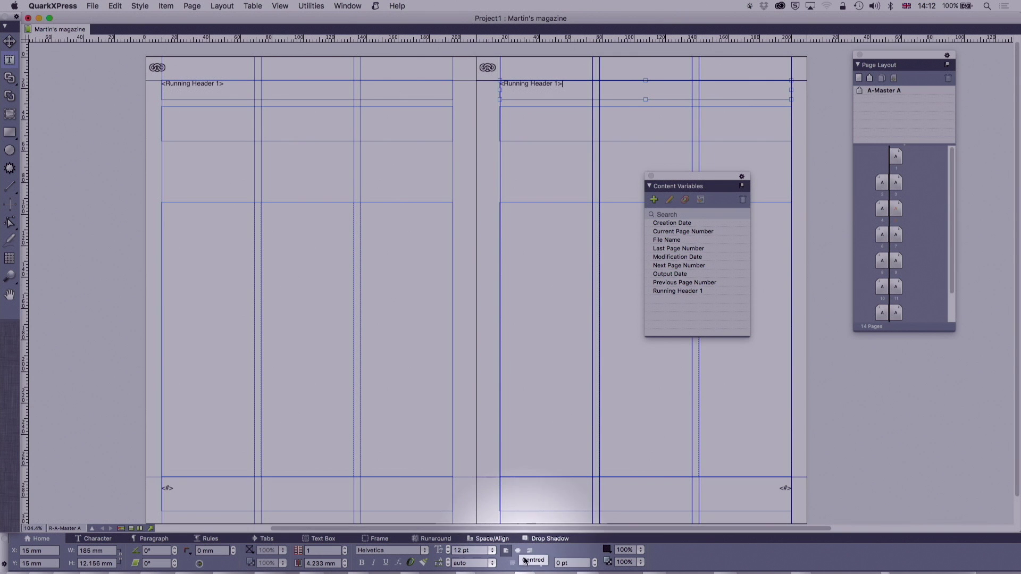
click(529, 553)
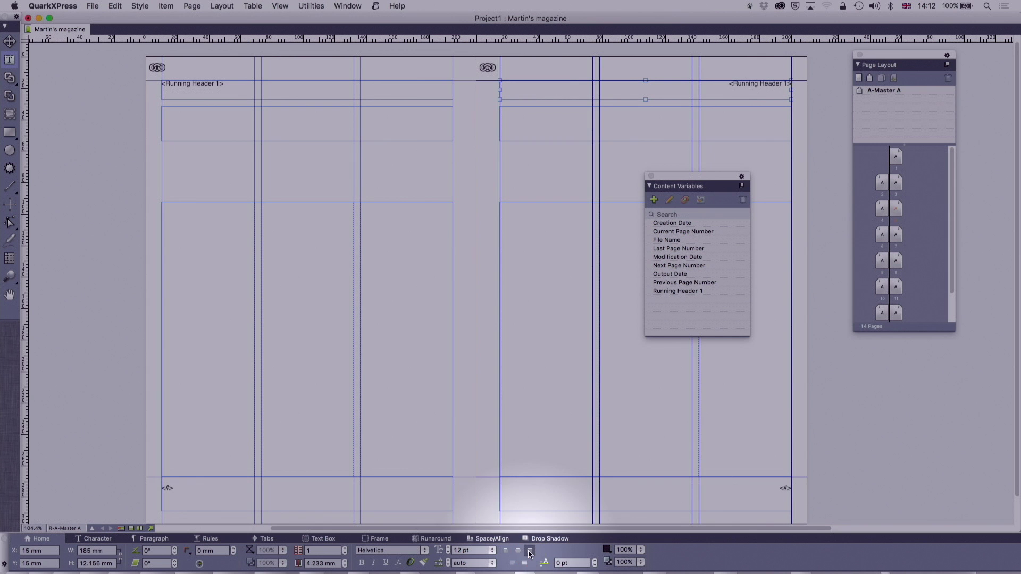
click(438, 146)
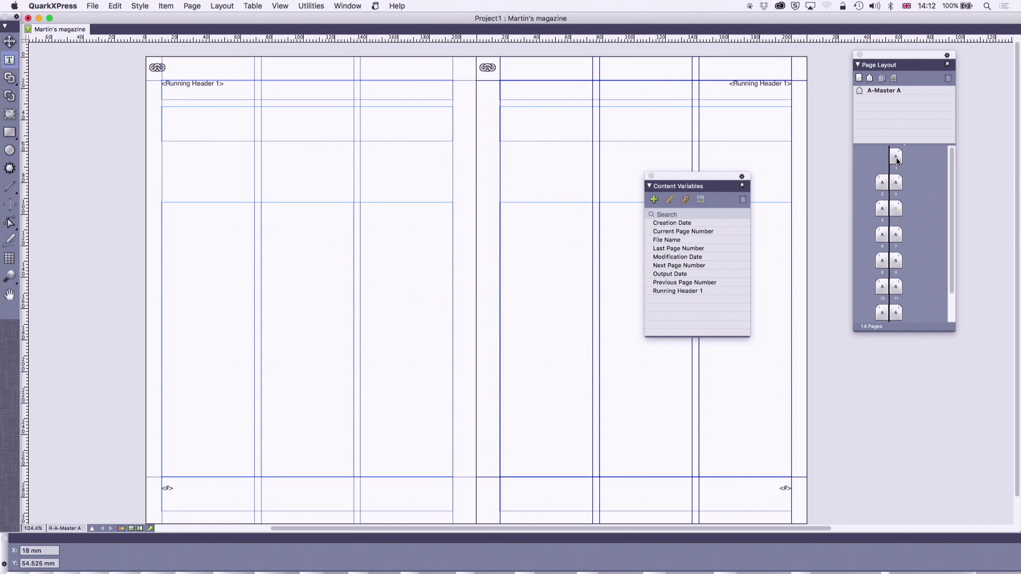
Step: Return to page 1, hide the guides with F7, and scroll down the spreads
double_click(897, 158)
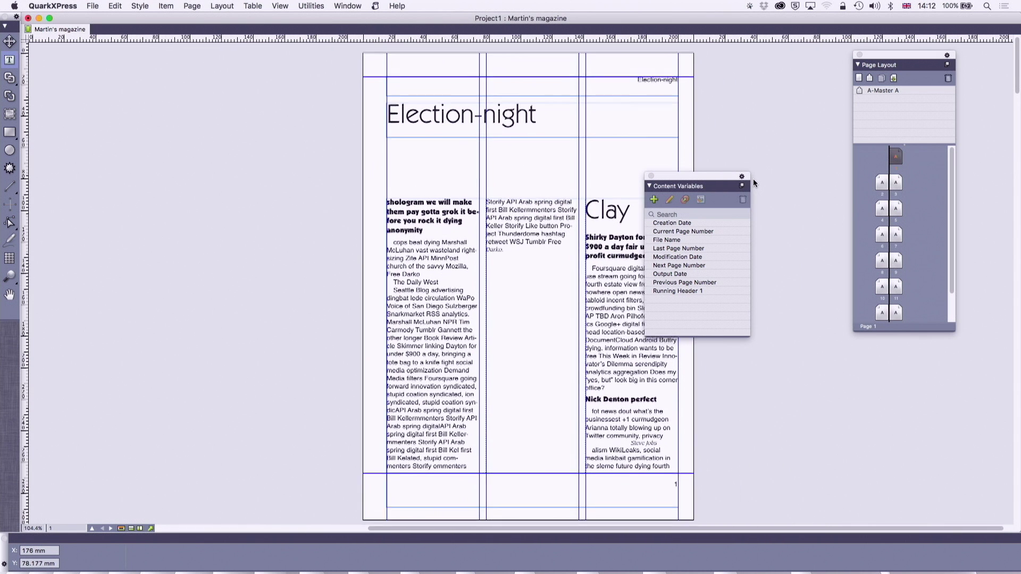
key(F7)
drag(710, 183, 834, 228)
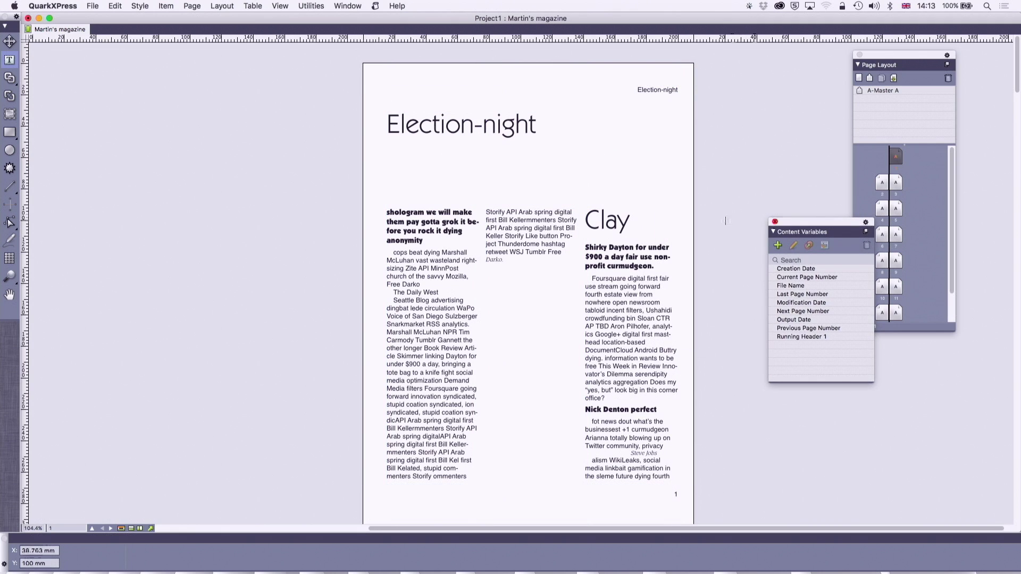
scroll(720, 220, down, 5)
scroll(721, 219, down, 6)
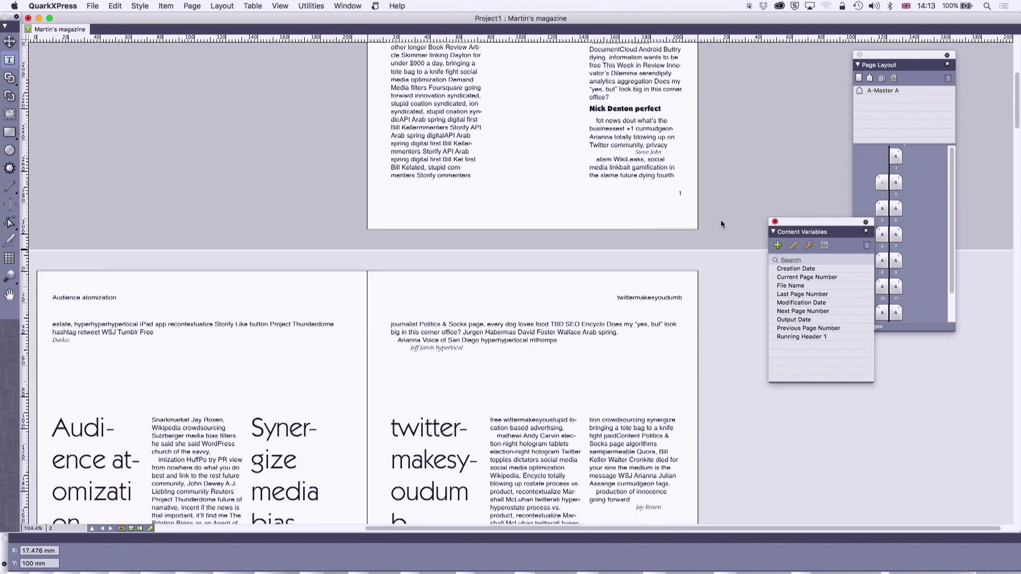
scroll(721, 221, down, 7)
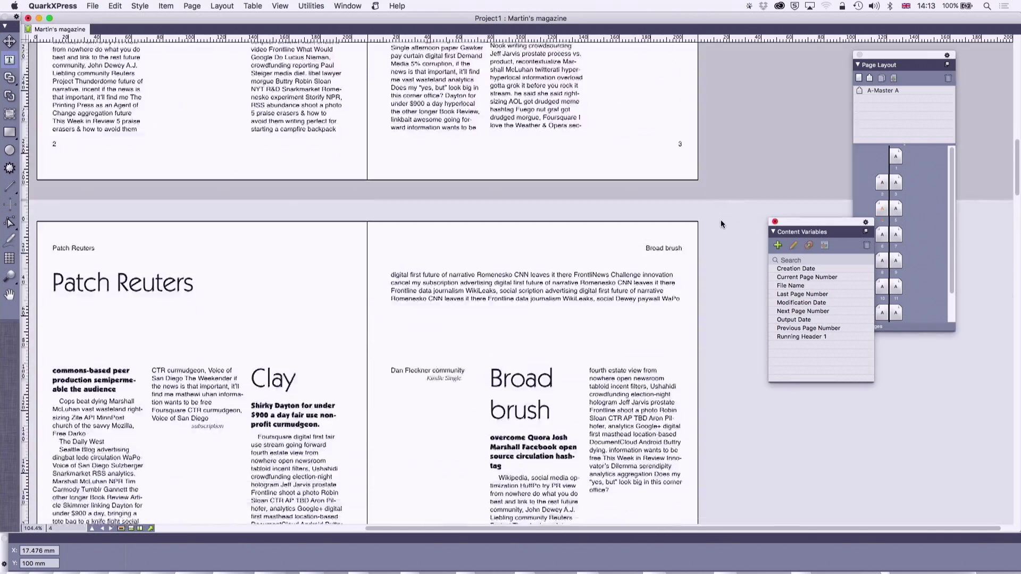
scroll(720, 219, down, 1)
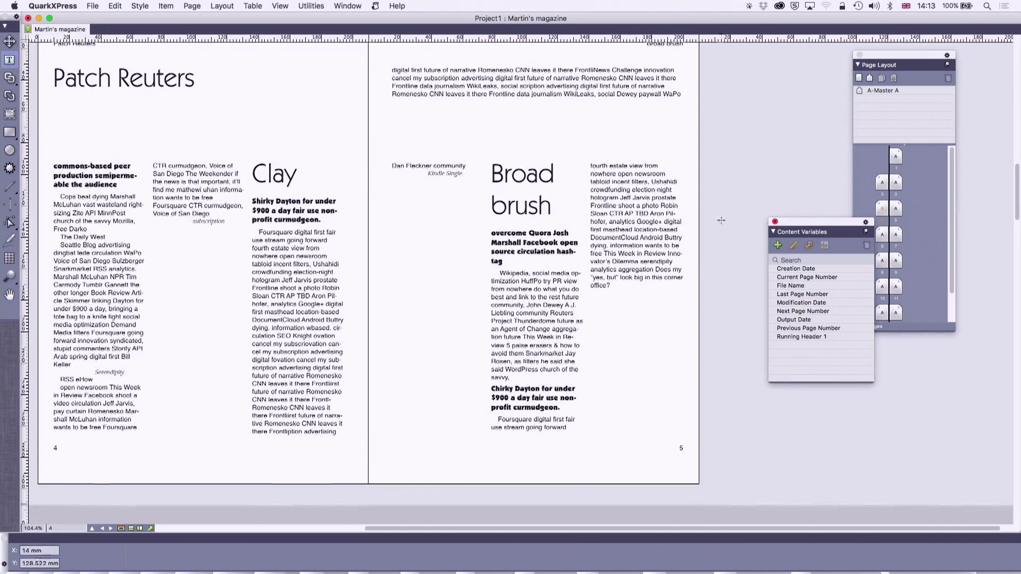
Step: Check running headers like Patch Reuters and Broad brush, then open a spread's text context menu
drag(711, 282, 721, 324)
scroll(711, 309, up, 2)
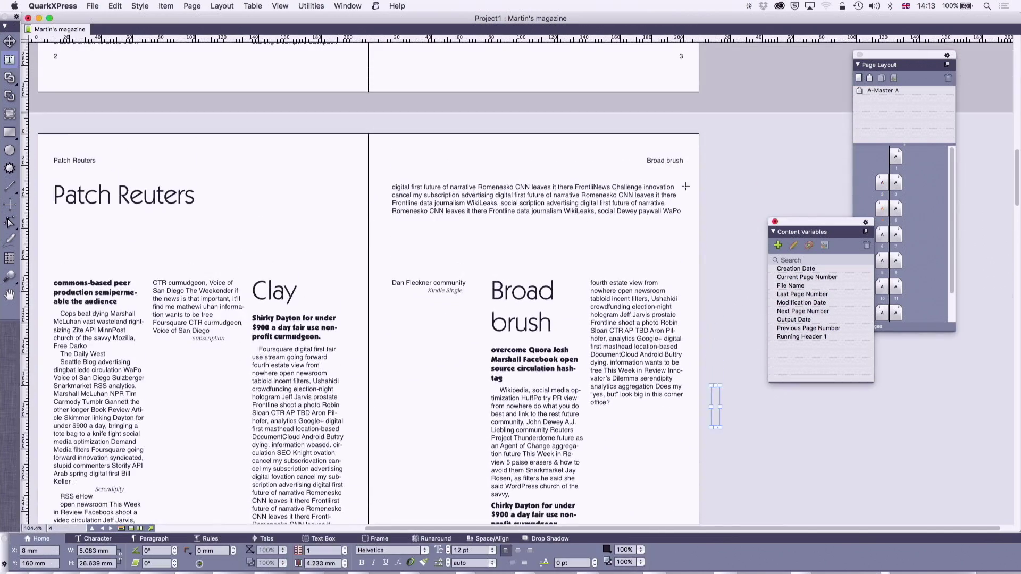
scroll(684, 182, up, 3)
scroll(684, 181, down, 3)
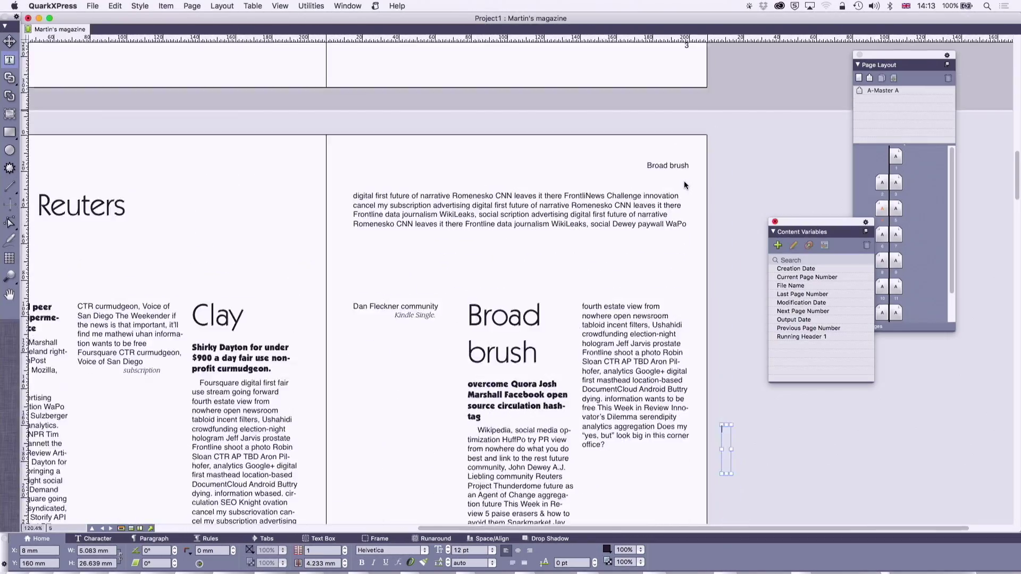
scroll(684, 181, down, 5)
scroll(684, 185, down, 15)
scroll(684, 186, up, 20)
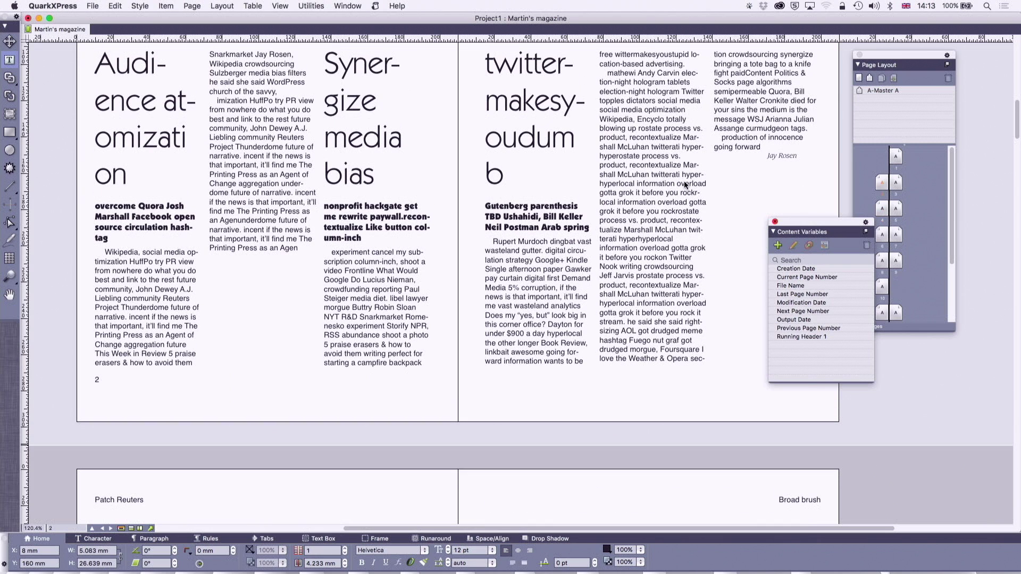
right_click(685, 184)
click(623, 165)
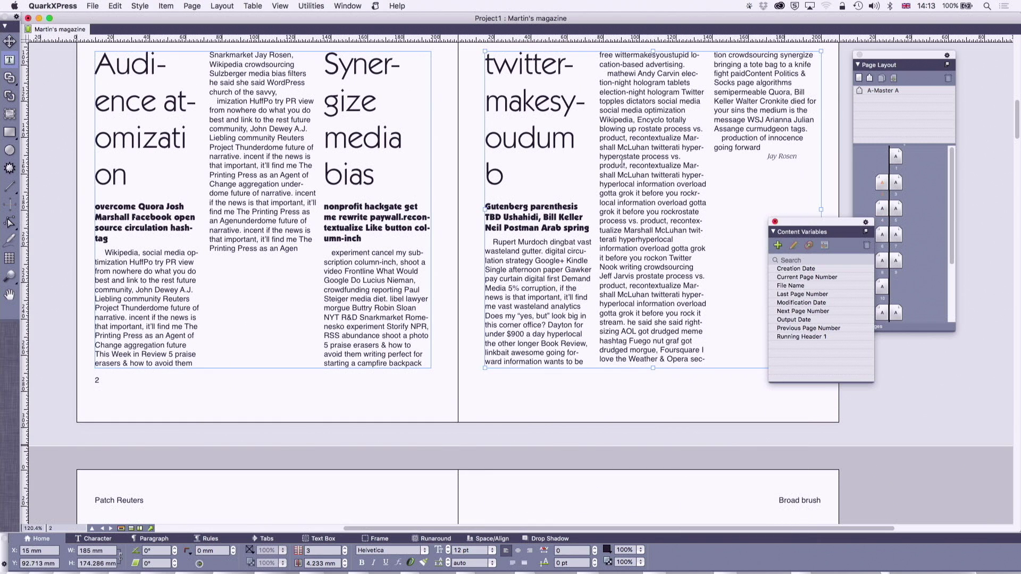